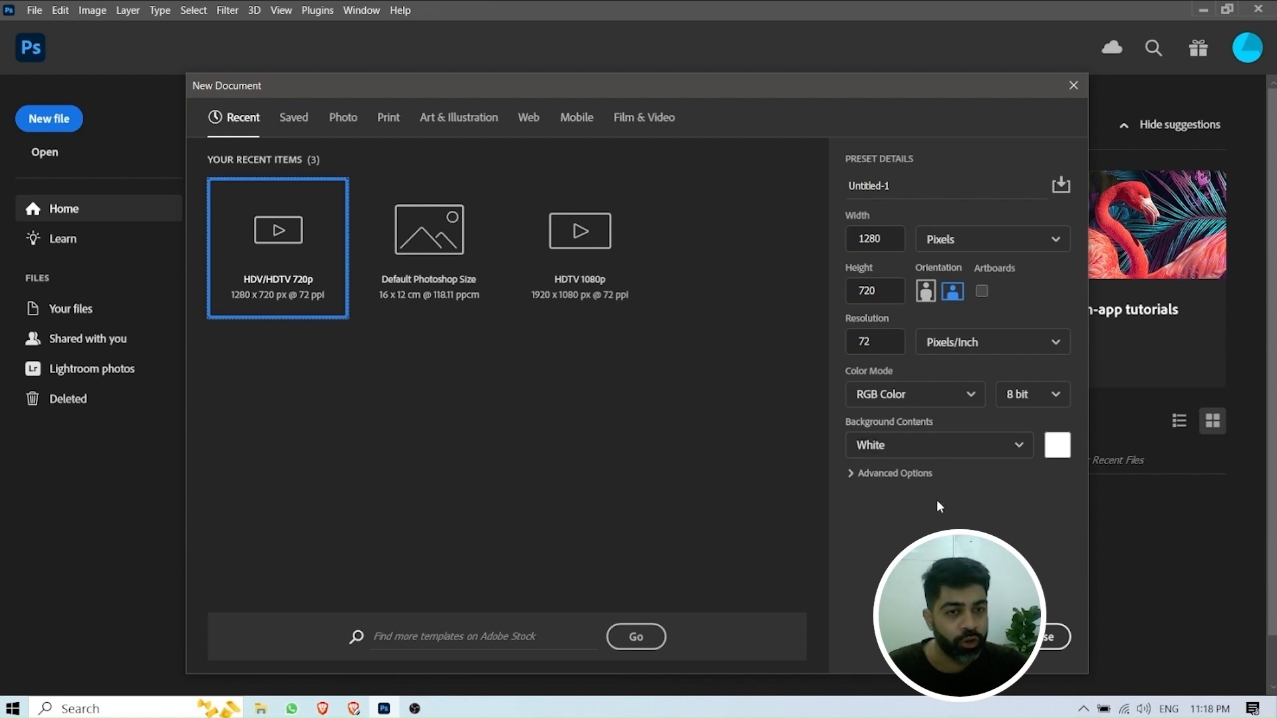
Create a new document named Placing Images from the HDTV 1080p film and video preset.
{"action": "left_click", "coordinate": [912, 193]}
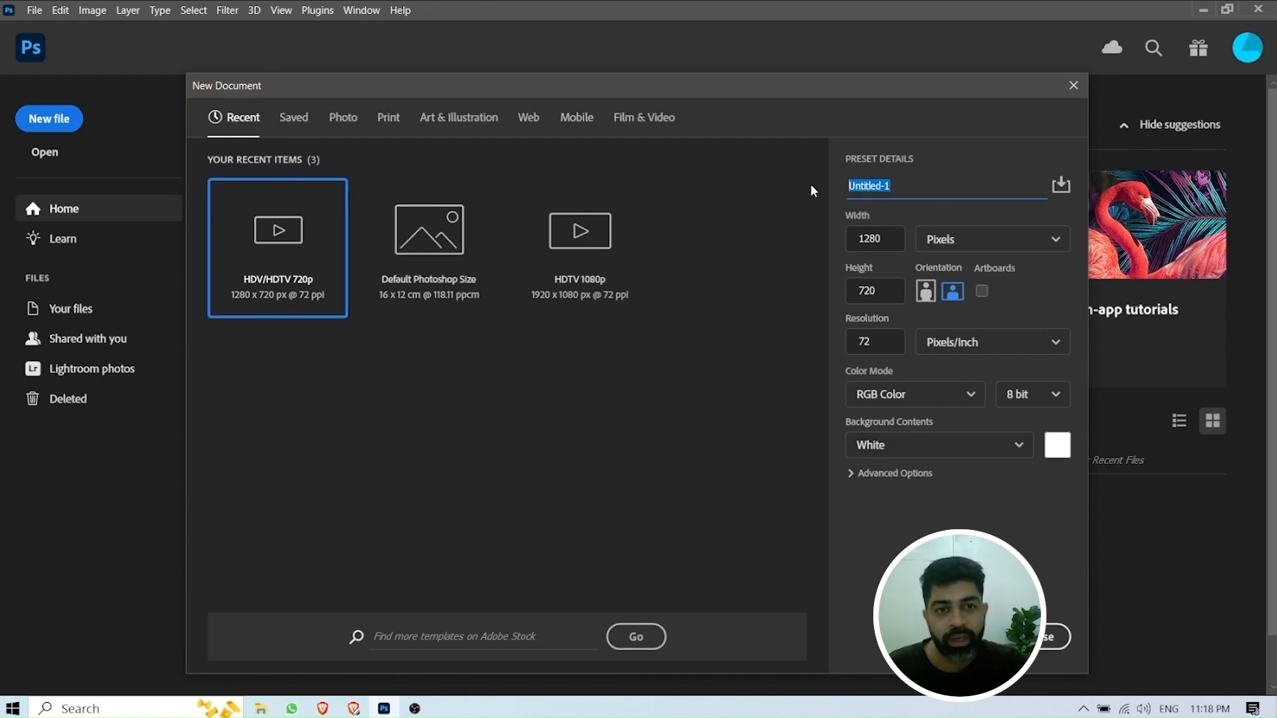
{"action": "type", "text": "Placing"}
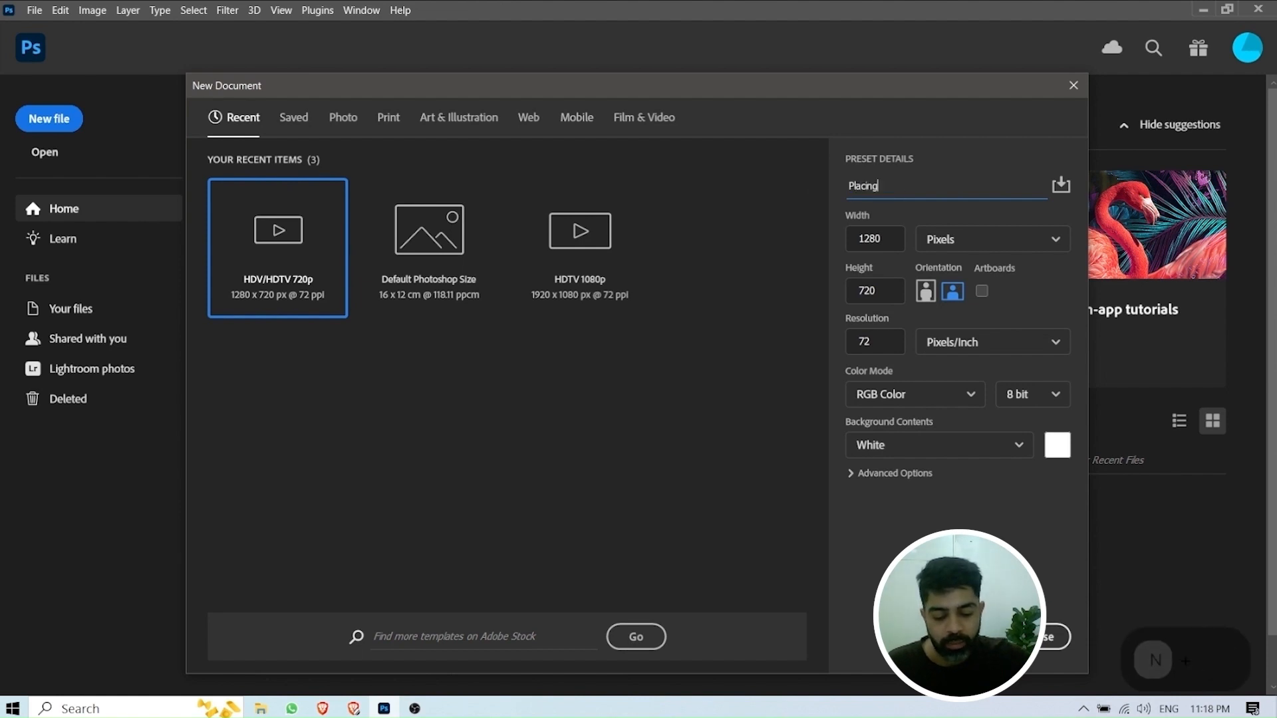
{"action": "type", "text": " Ima"}
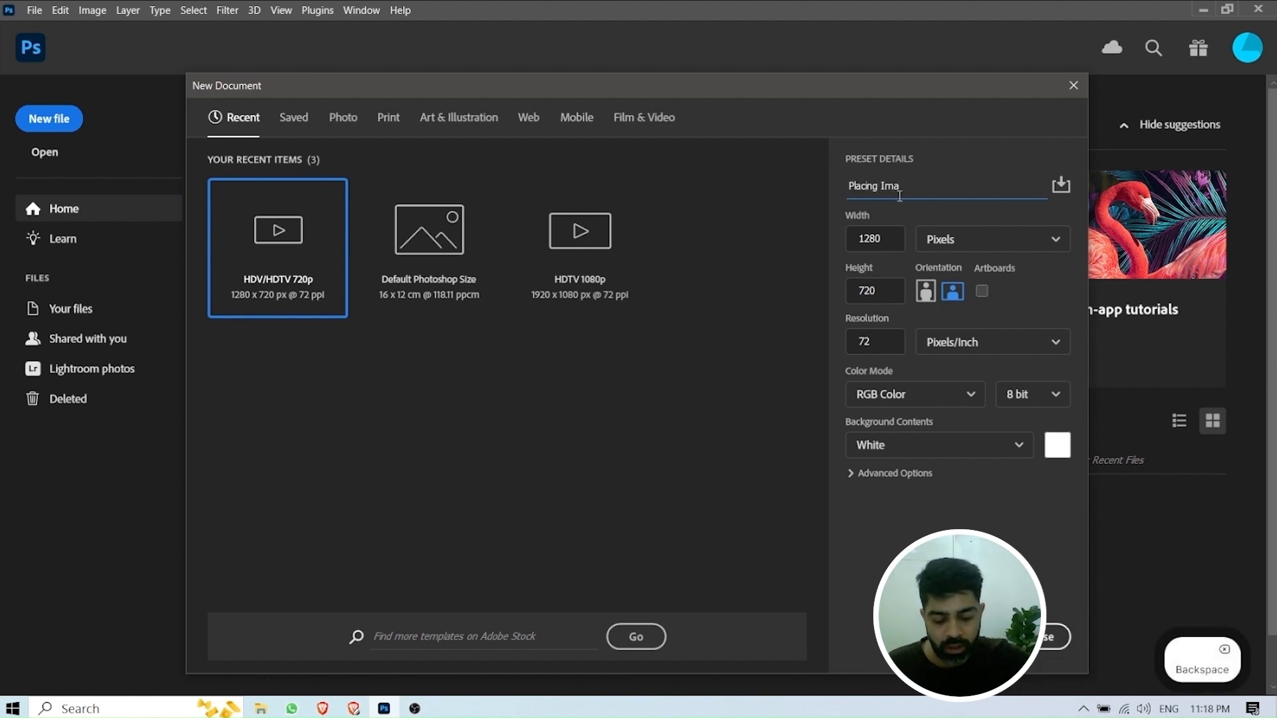
{"action": "type", "text": "ges"}
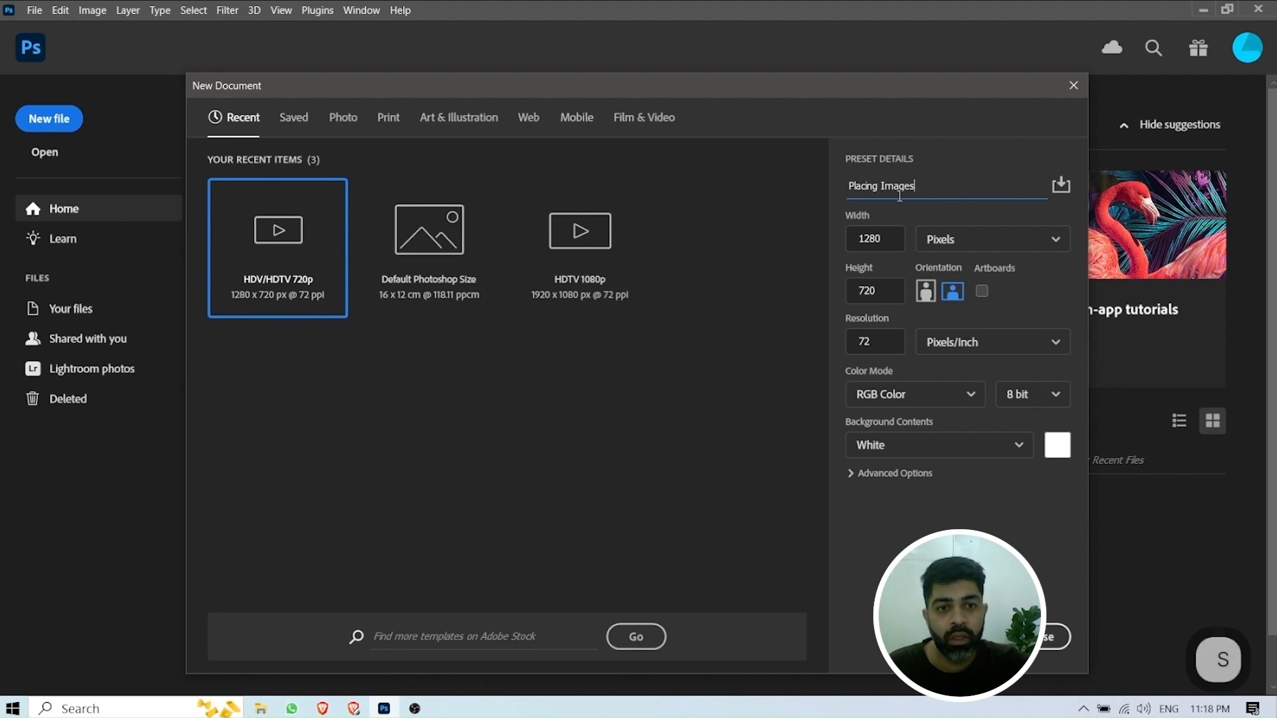
{"action": "left_click", "coordinate": [639, 124]}
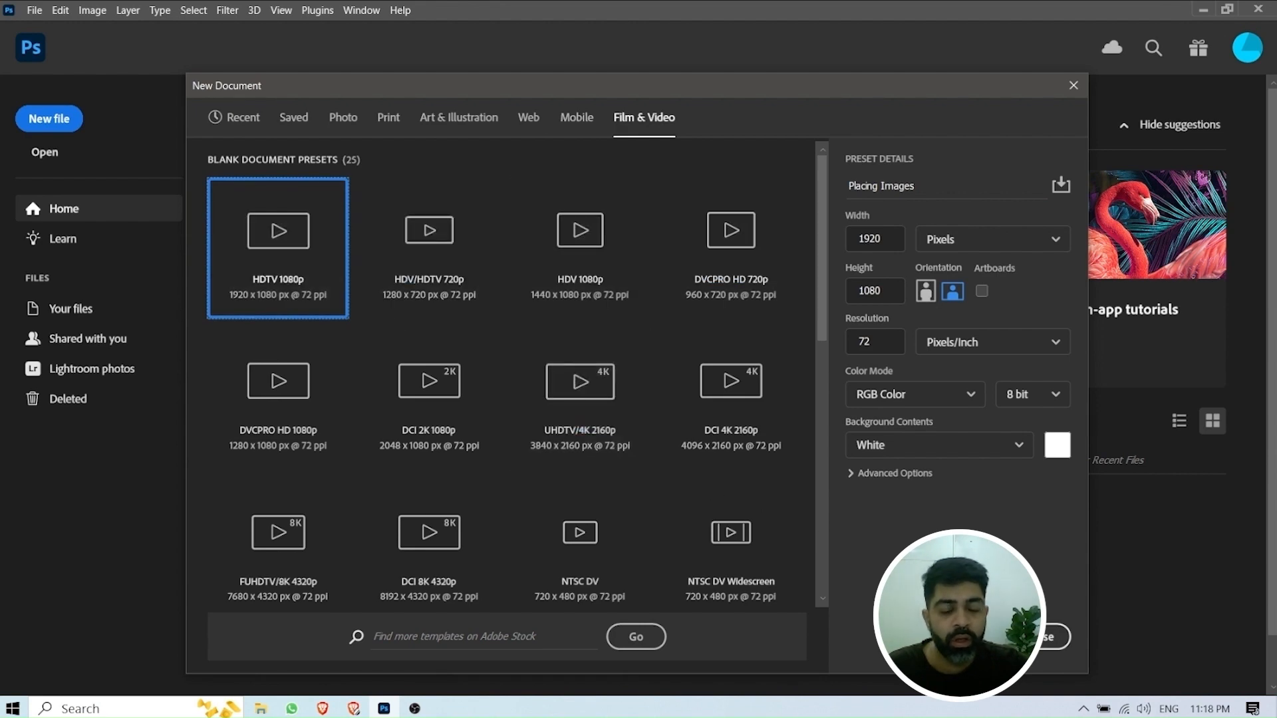
{"action": "key", "text": "Return"}
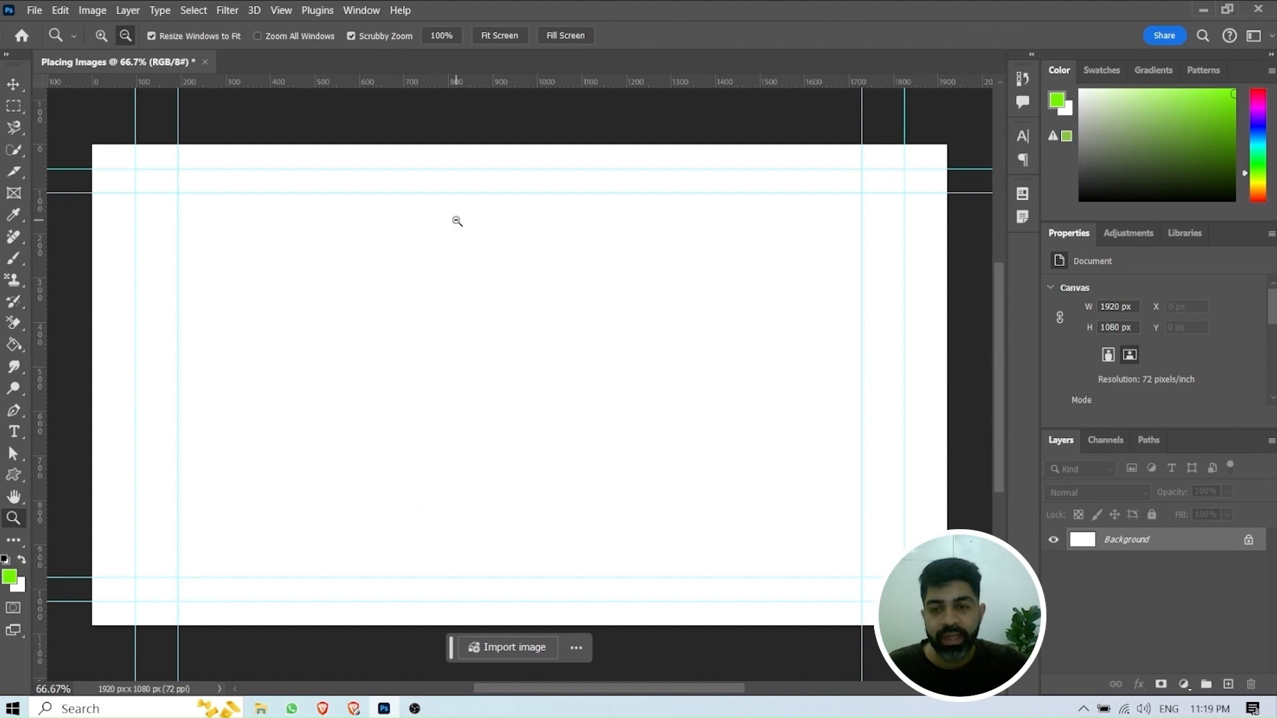
Place the Parrot image from the Stock Images folder as an embedded smart object and commit it.
{"action": "key", "text": "v"}
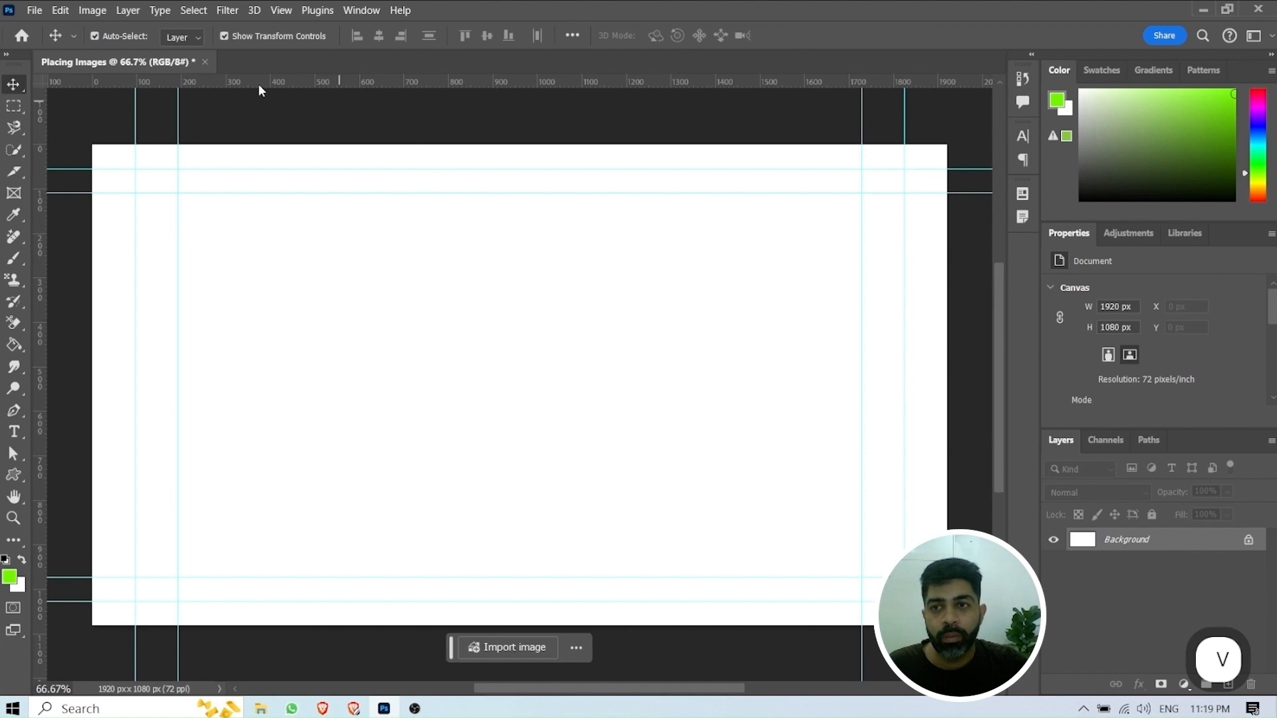
{"action": "left_click", "coordinate": [34, 11]}
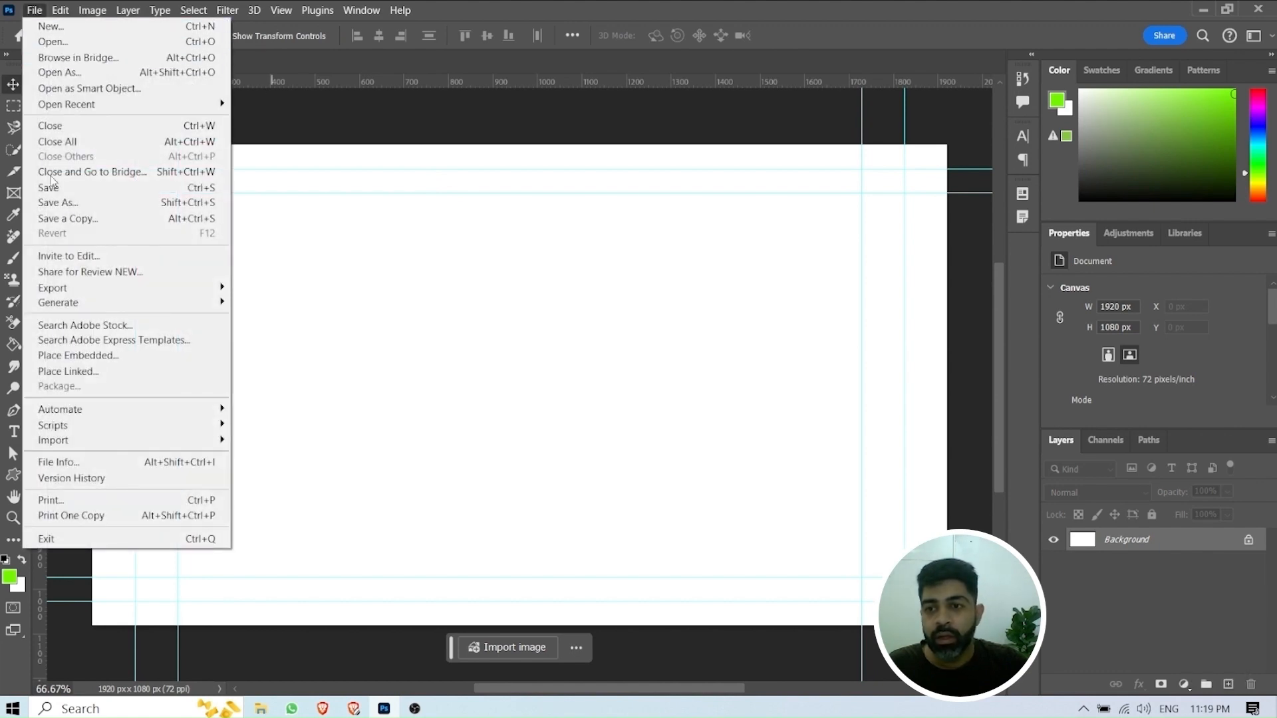
{"action": "left_click", "coordinate": [82, 359]}
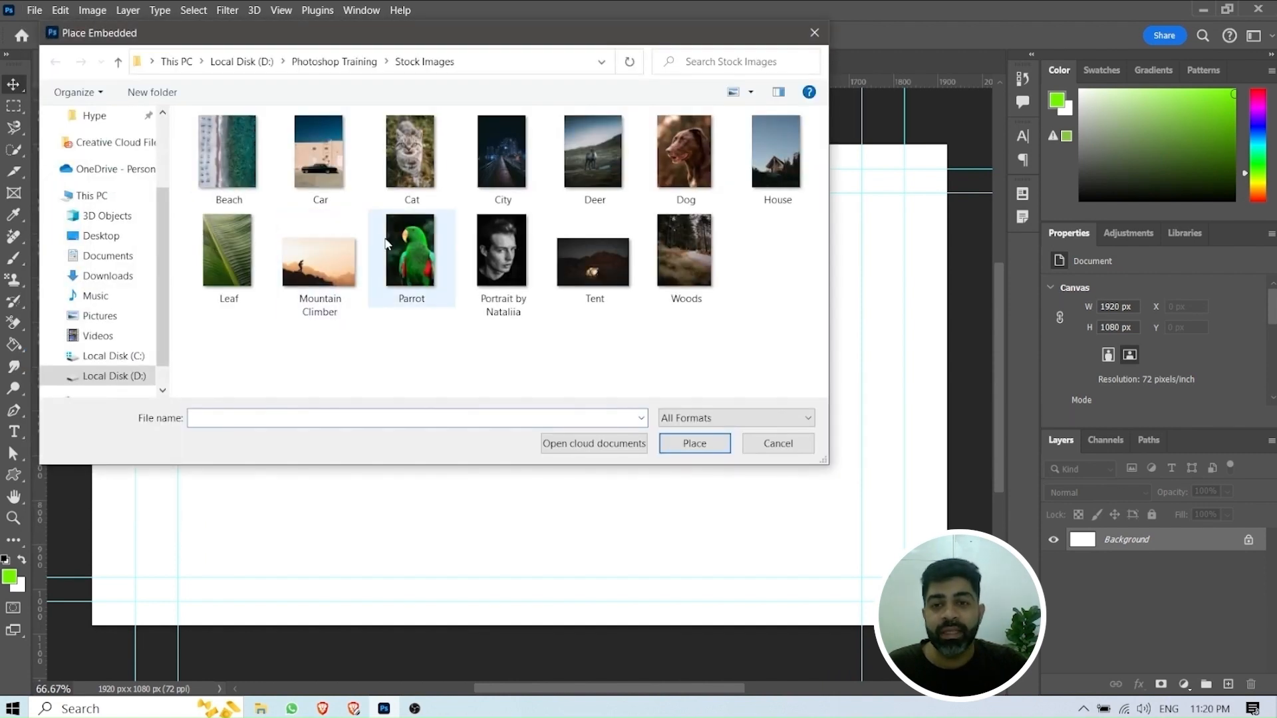
{"action": "left_click", "coordinate": [397, 240]}
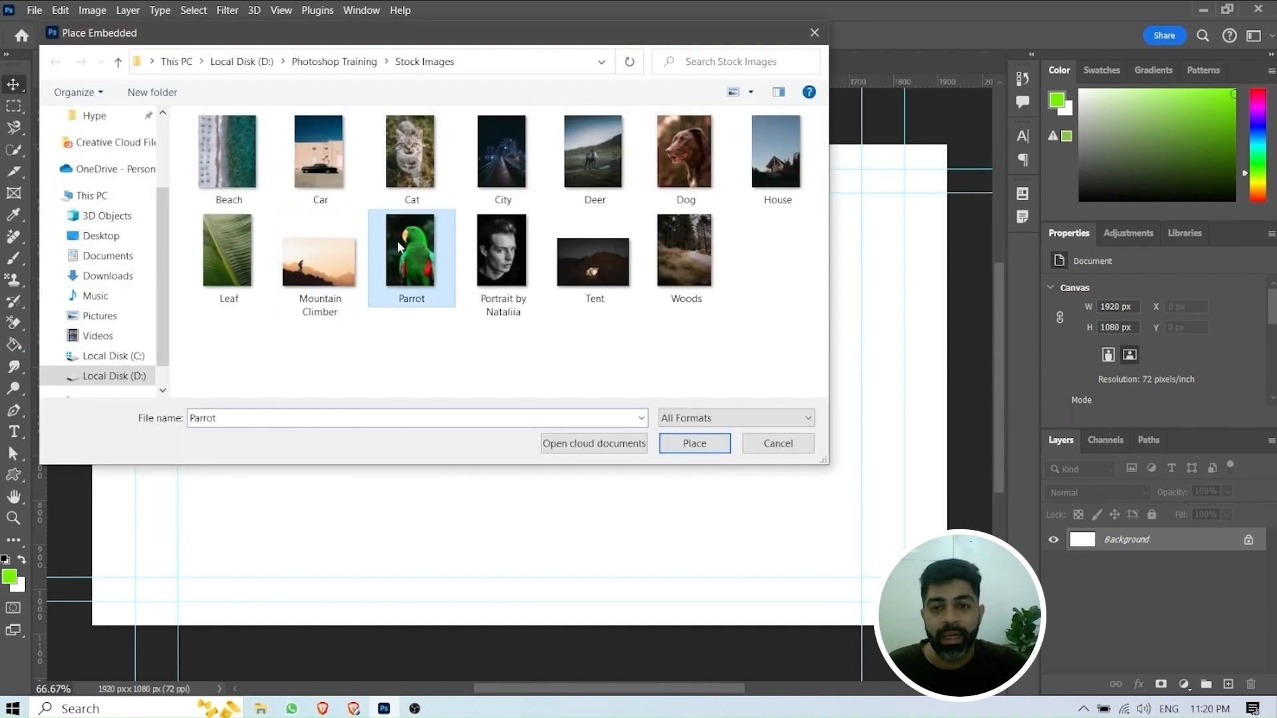
{"action": "left_click", "coordinate": [710, 444]}
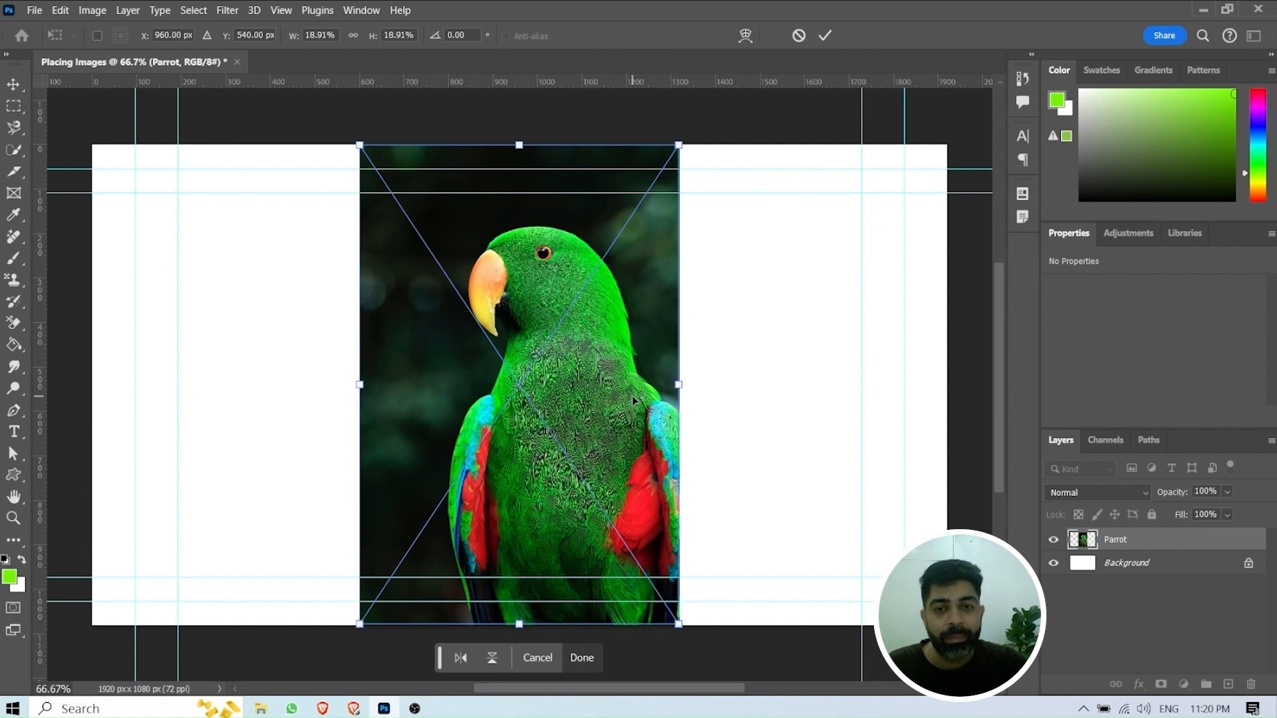
{"action": "left_click", "coordinate": [825, 35]}
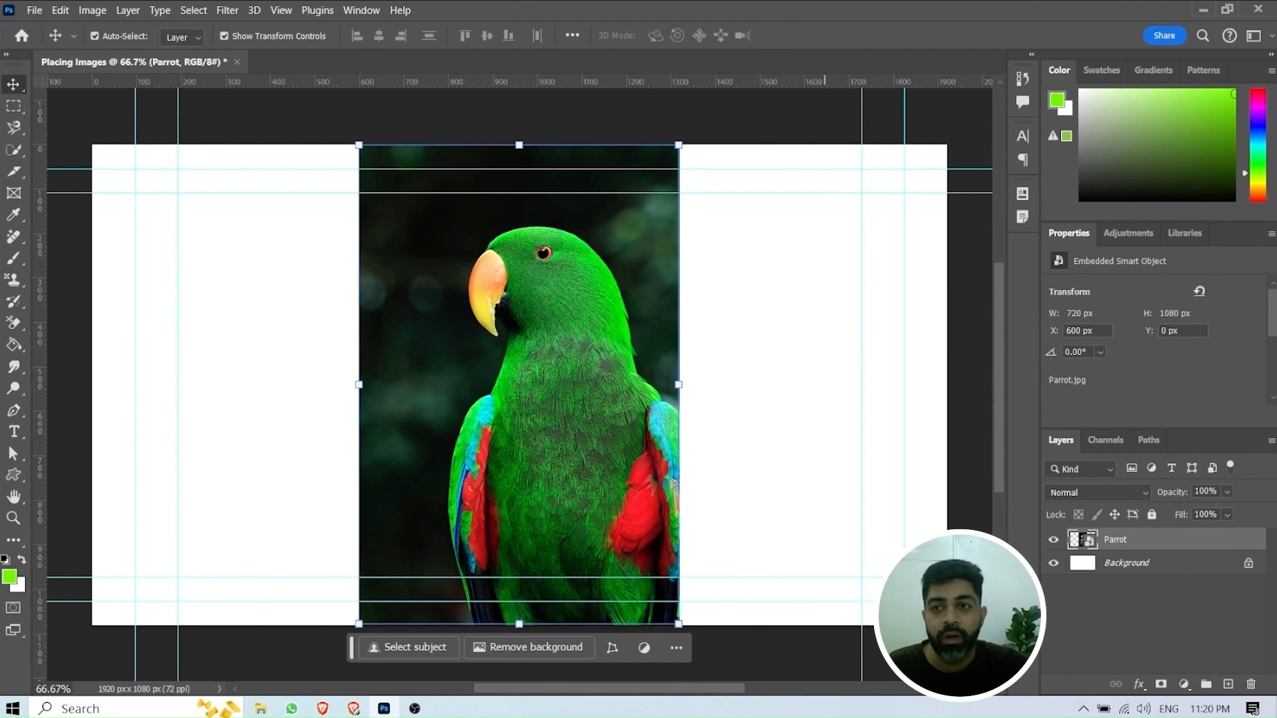
Place the Parrot image again as a linked smart object, shifted right to about X 1152 px, and commit it.
{"action": "left_click", "coordinate": [34, 10]}
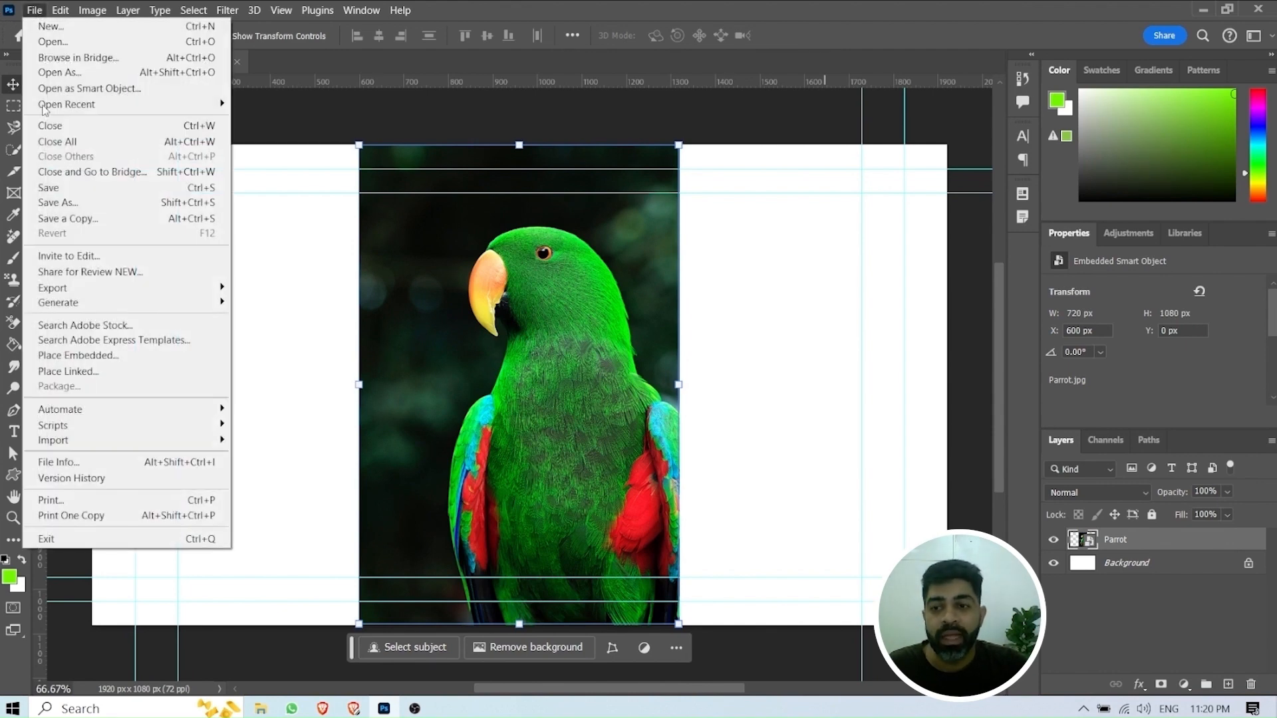
{"action": "left_click", "coordinate": [61, 371]}
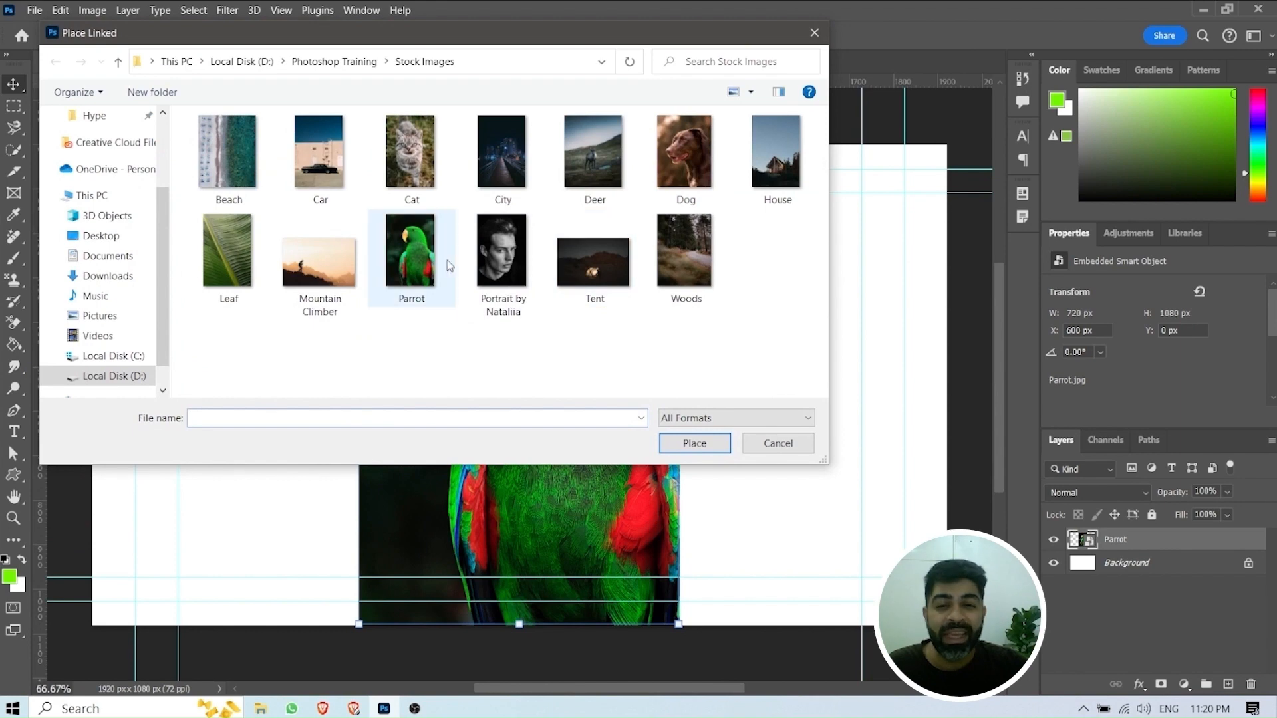
{"action": "left_click", "coordinate": [434, 264]}
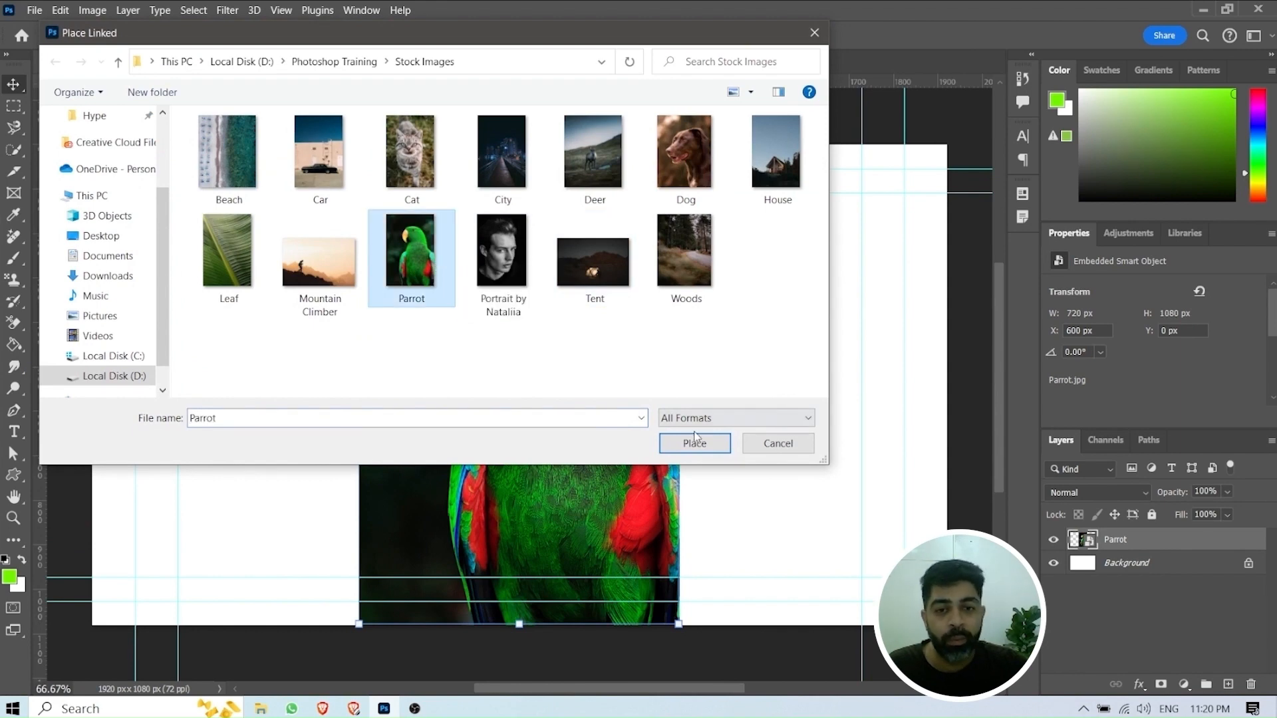
{"action": "left_click", "coordinate": [696, 443]}
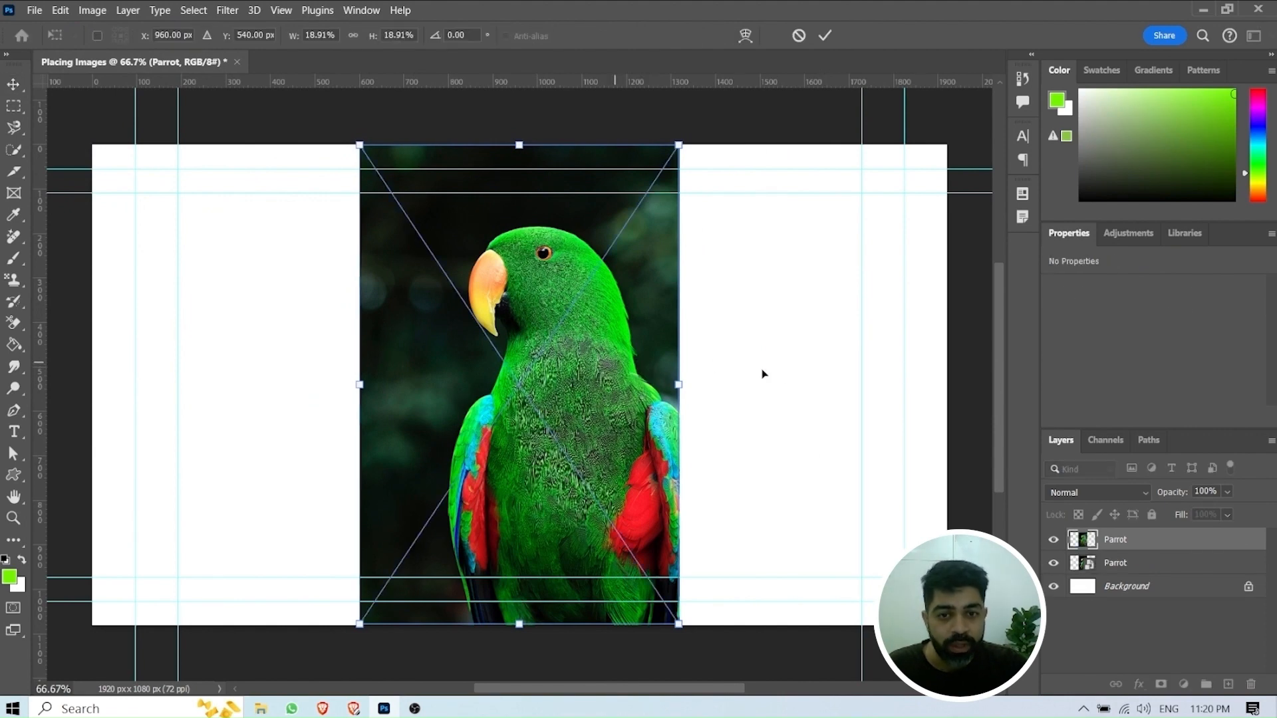
{"action": "left_click_drag", "start_coordinate": [764, 373], "coordinate": [864, 373]}
{"action": "left_click", "coordinate": [825, 35]}
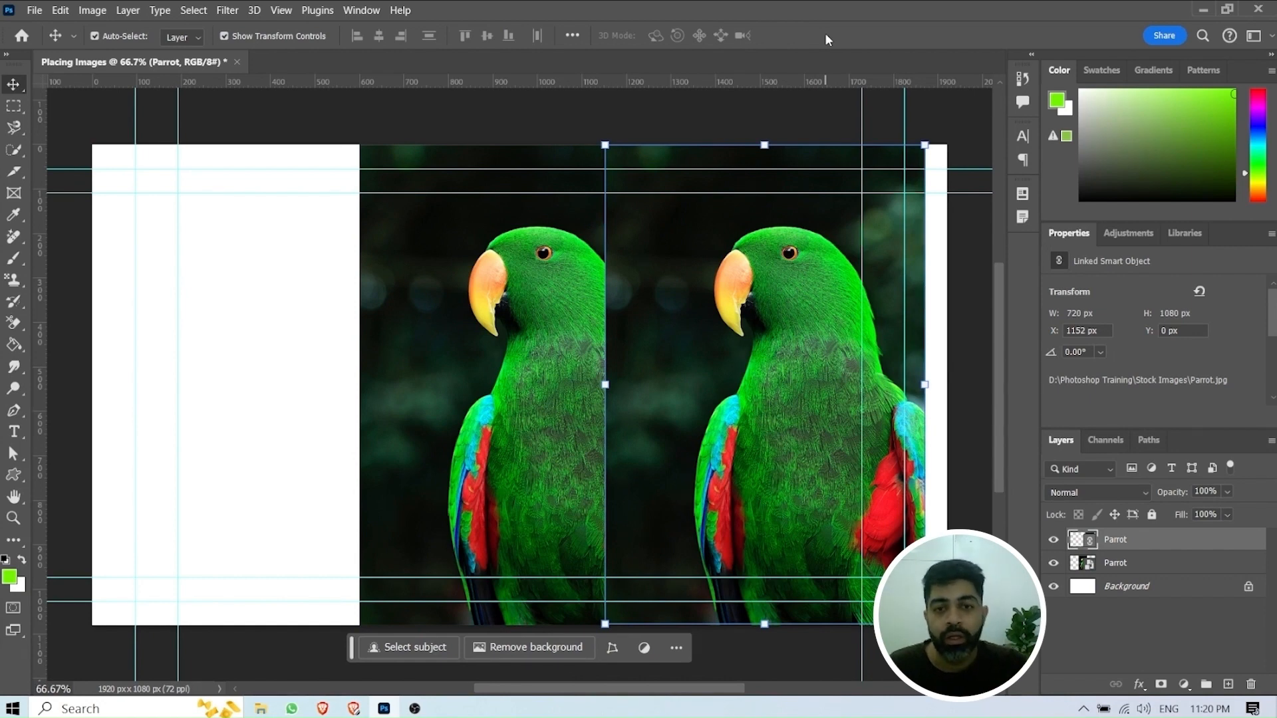
Delete both the embedded and the linked Parrot layers.
{"action": "left_click", "coordinate": [551, 321]}
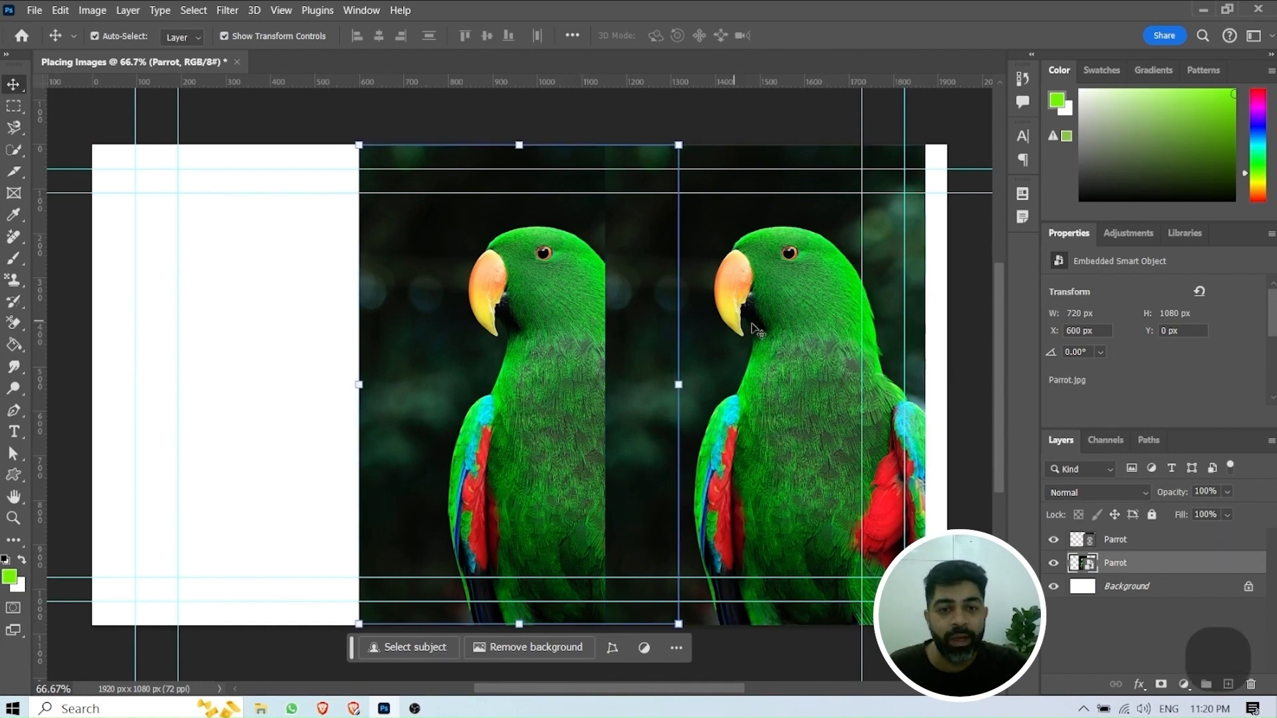
{"action": "left_click", "coordinate": [754, 330], "text": "shift"}
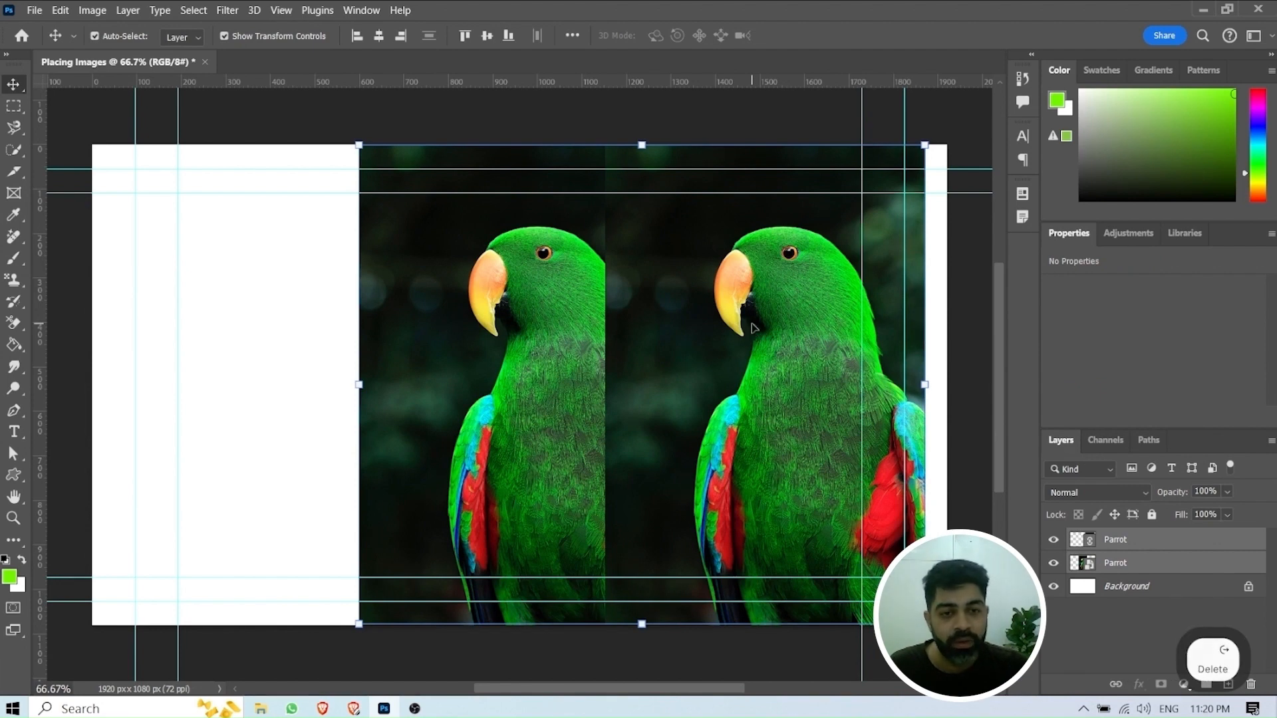
{"action": "key", "text": "Delete"}
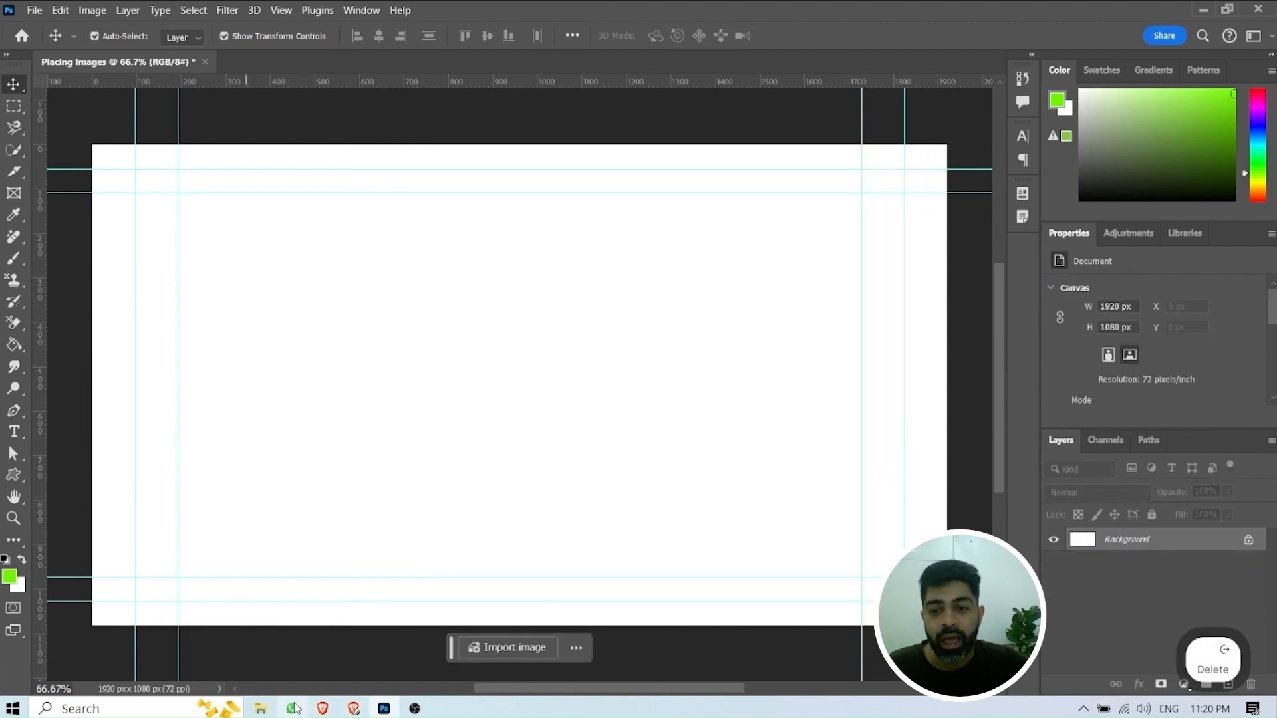
Place the Dog image onto the canvas directly from the Stock Images folder in File Explorer and commit it.
{"action": "mouse_move", "coordinate": [266, 711]}
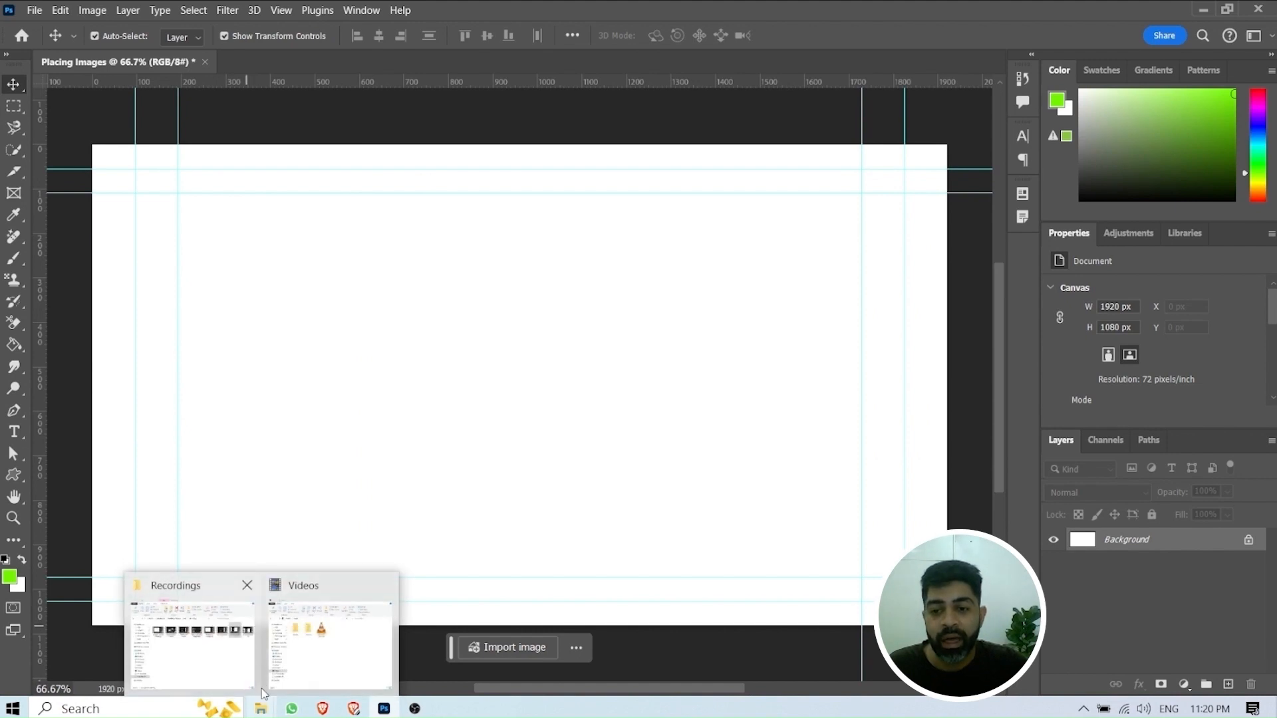
{"action": "left_click_drag", "start_coordinate": [0, 186], "coordinate": [314, 139]}
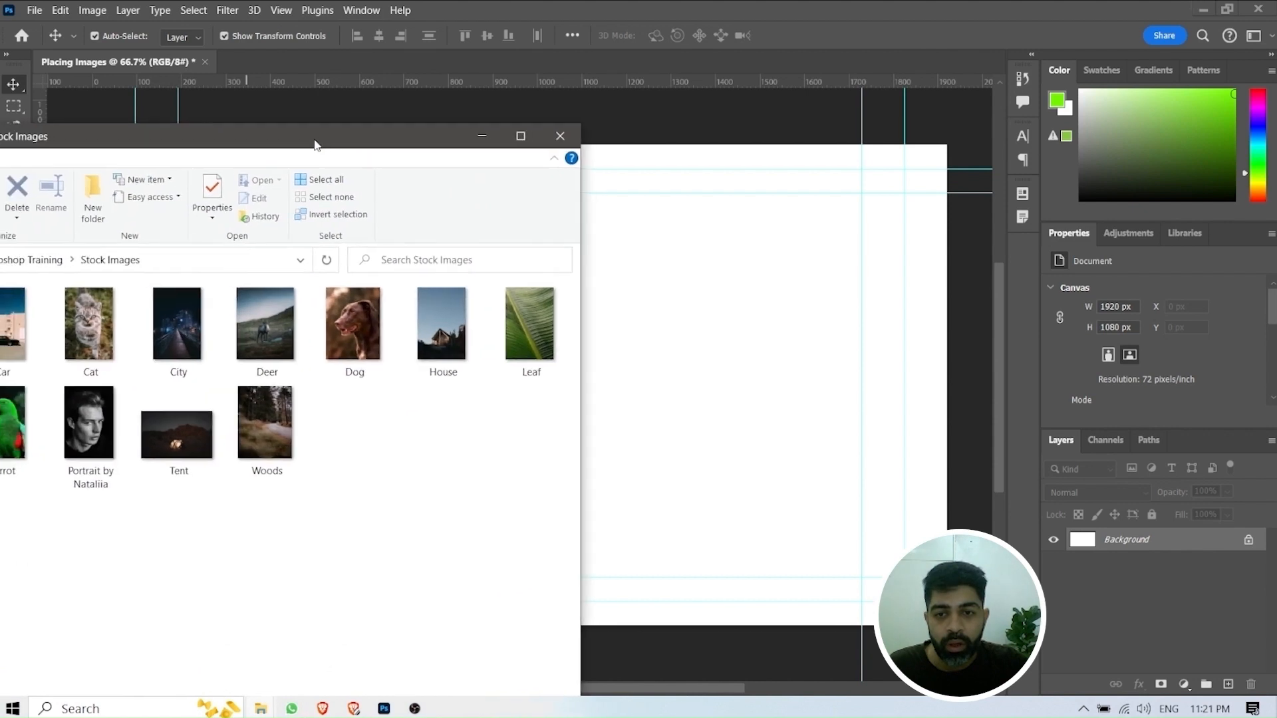
{"action": "left_click_drag", "start_coordinate": [366, 320], "coordinate": [633, 344]}
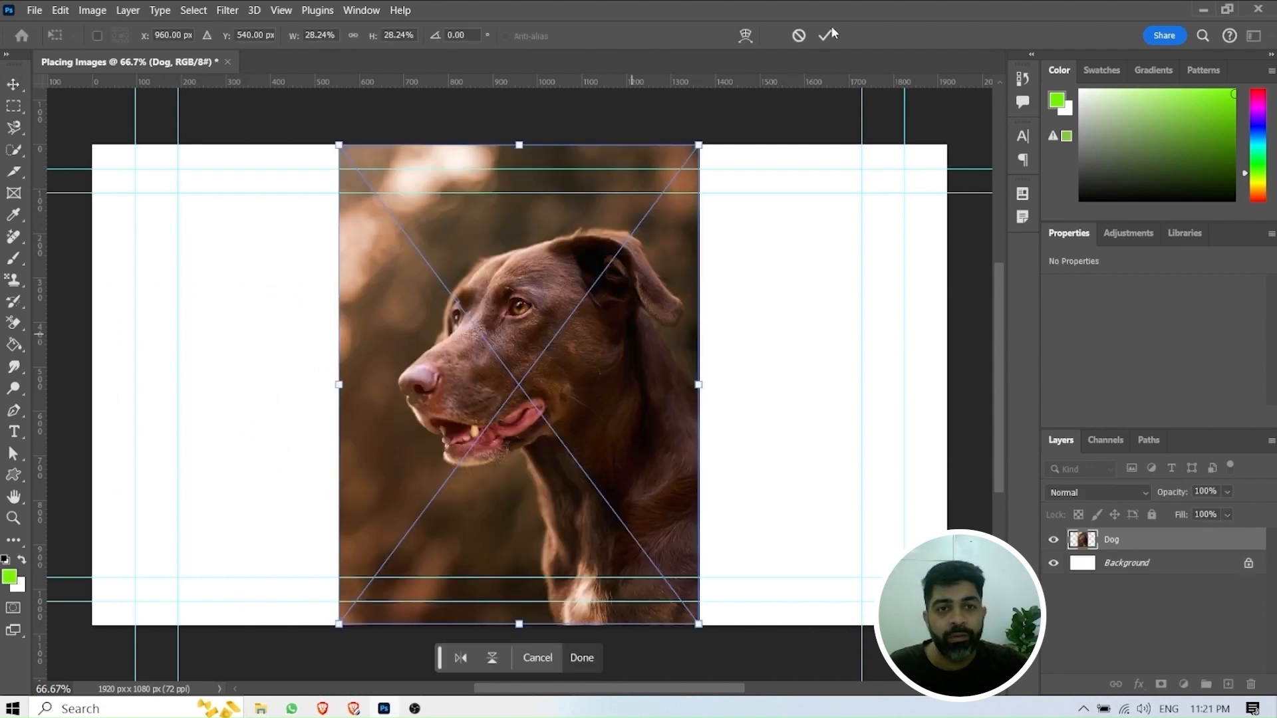
{"action": "left_click", "coordinate": [825, 37]}
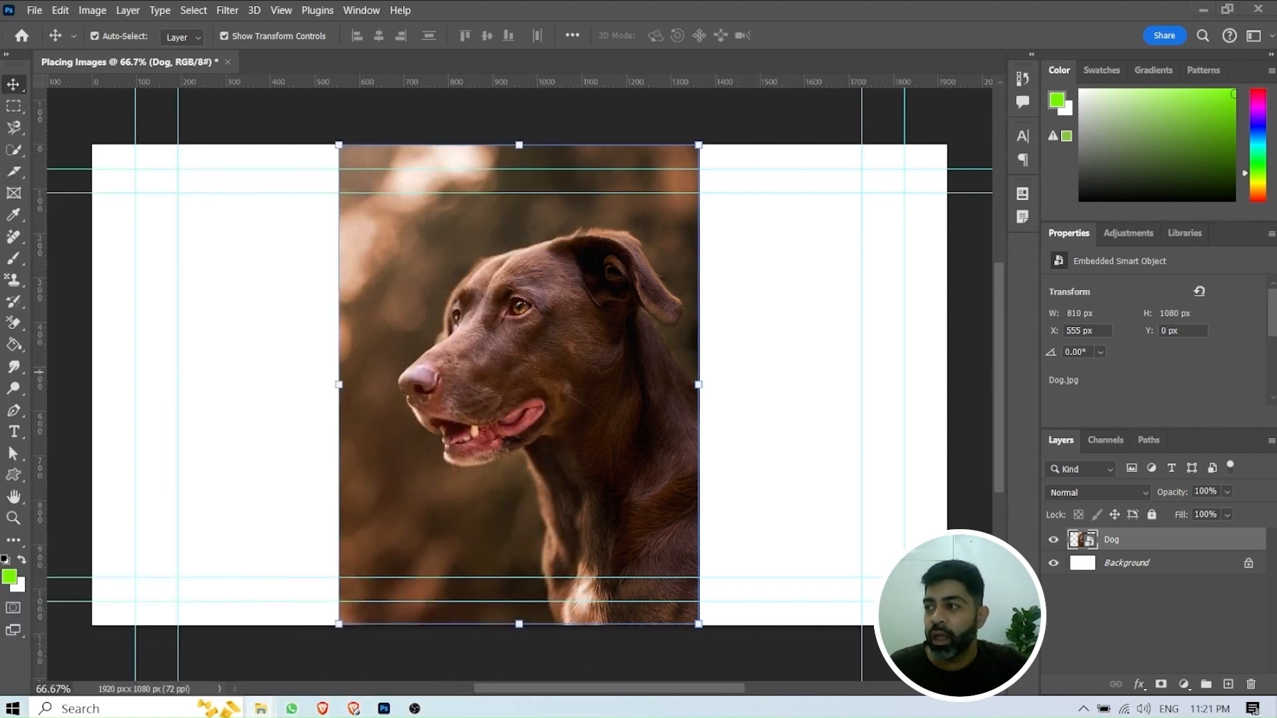
Bring the Parrot image from the Stock Images folder onto the canvas and set its linked scale to 100%.
{"action": "left_click_drag", "start_coordinate": [0, 426], "coordinate": [487, 389]}
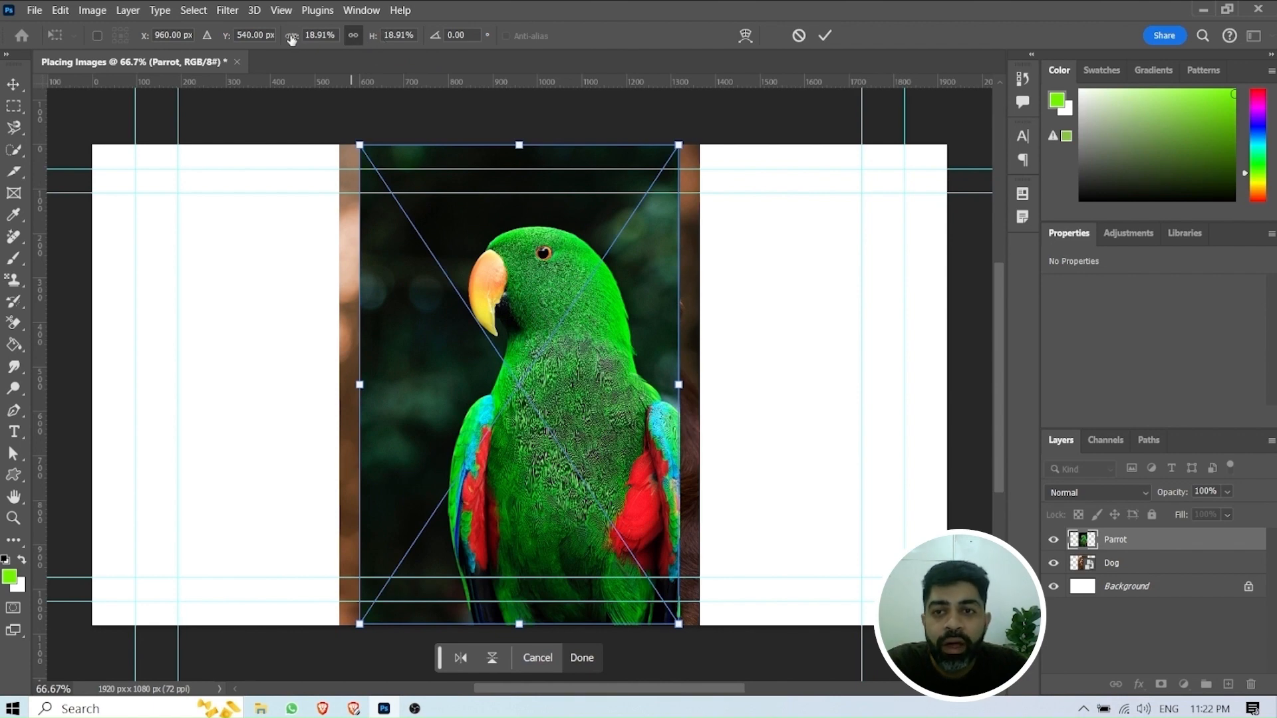
{"action": "left_click_drag", "start_coordinate": [292, 38], "coordinate": [329, 40]}
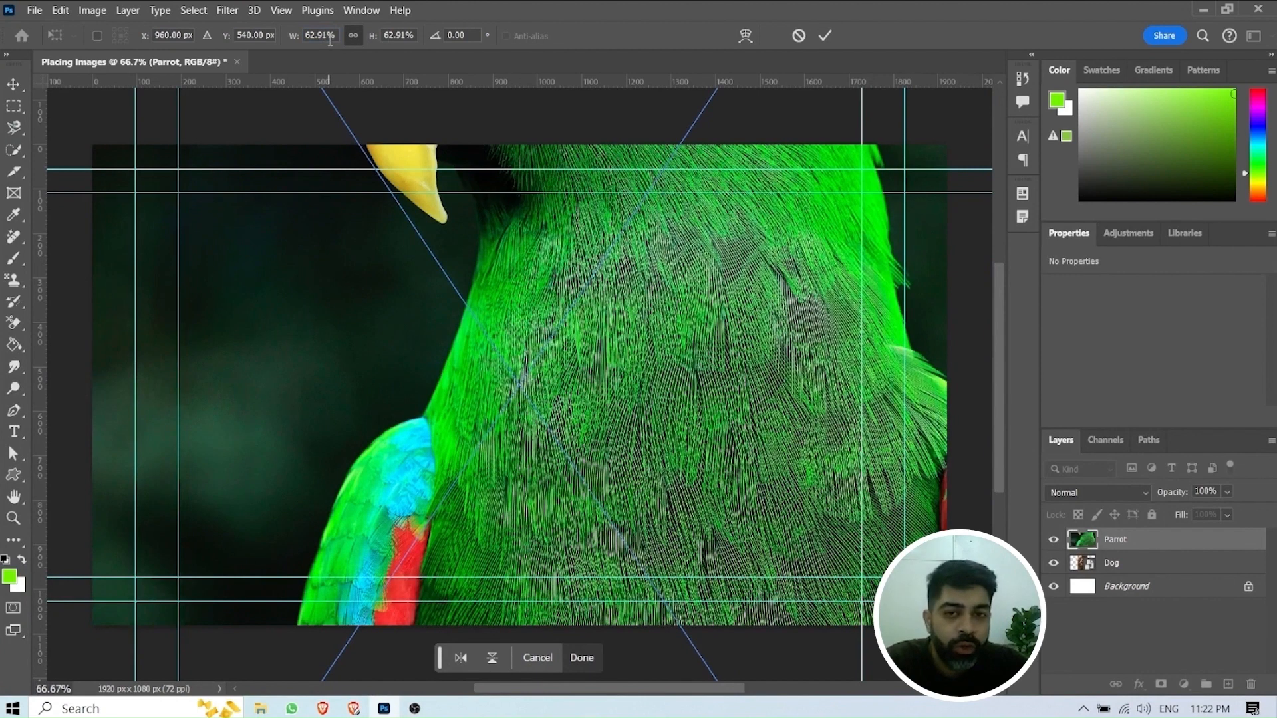
{"action": "left_click", "coordinate": [330, 40]}
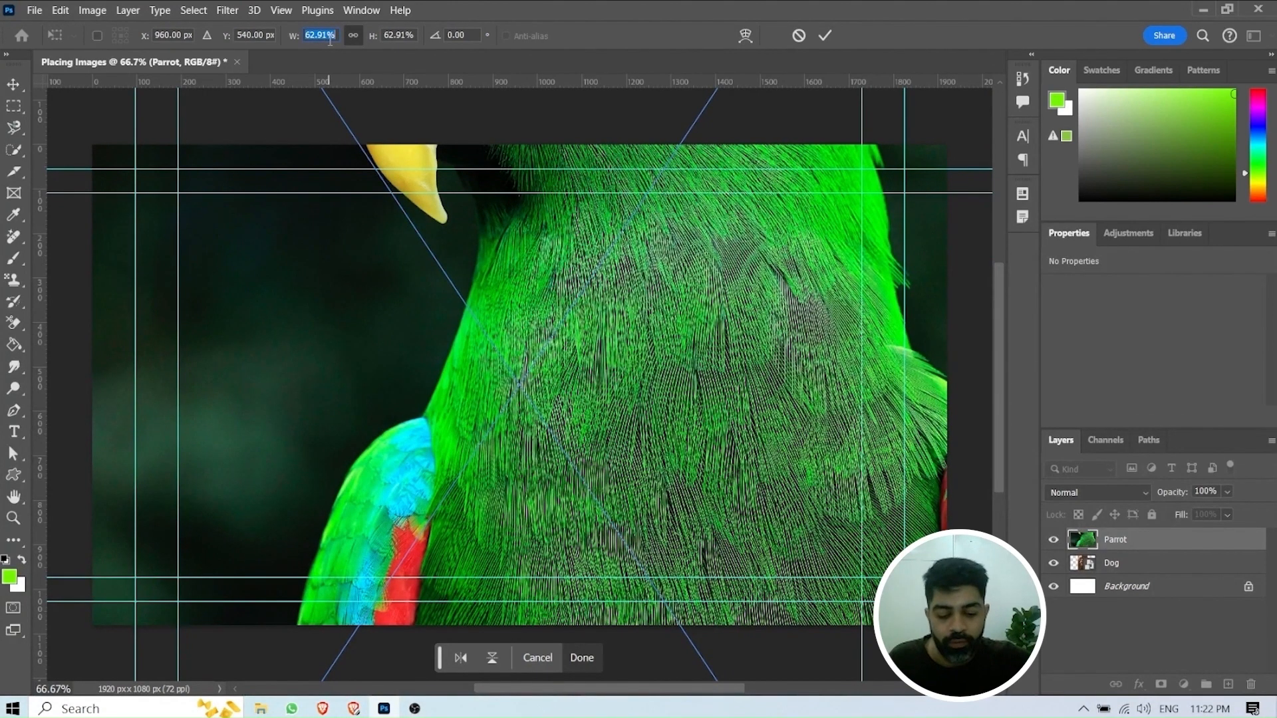
{"action": "type", "text": "100%"}
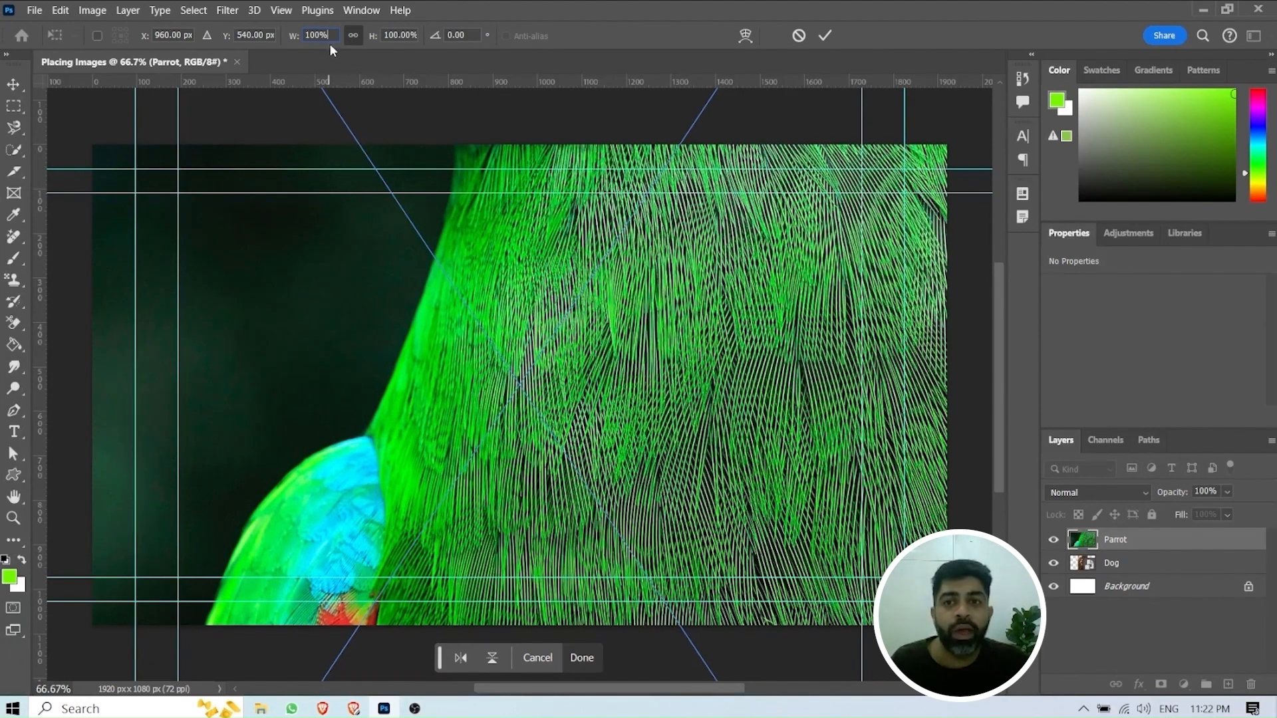
Raise the Parrot image's proportional scale in 10% increments to 150%.
{"action": "key", "text": "shift+Up"}
{"action": "key", "text": "shift+Up"}
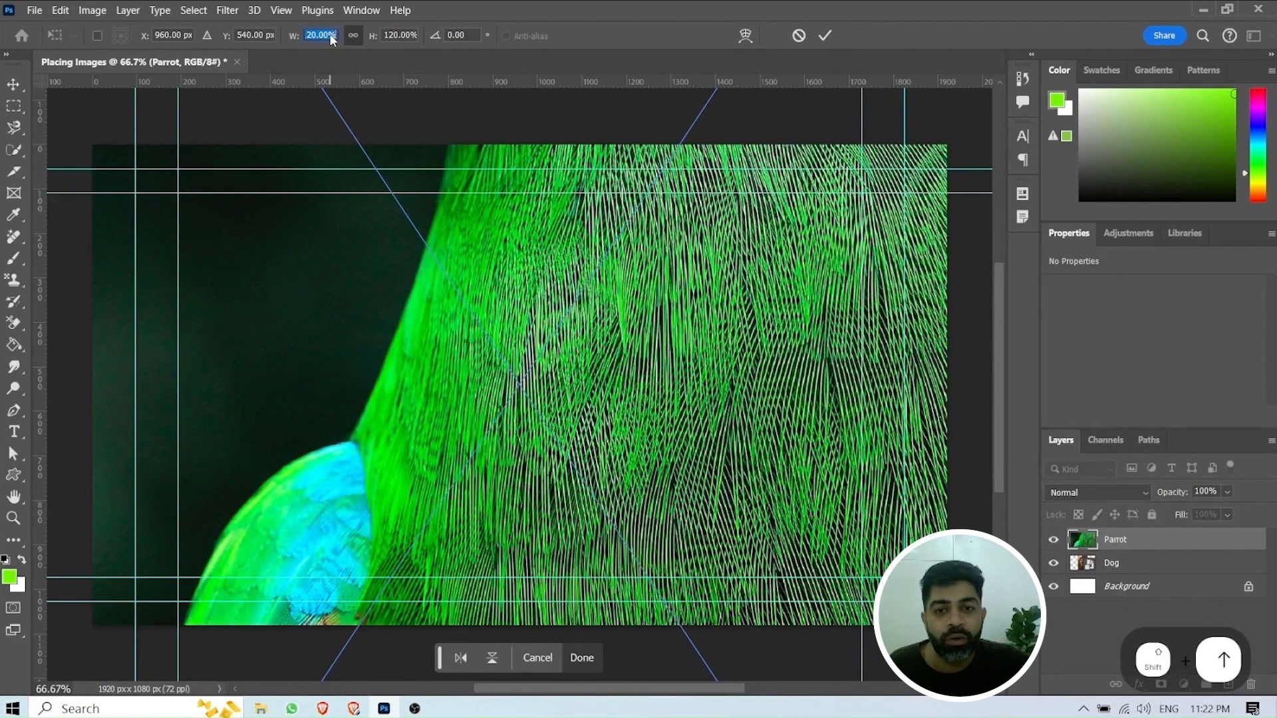
{"action": "key", "text": "shift+Up"}
{"action": "key", "text": "shift+Up"}
{"action": "key", "text": "shift+Up"}
{"action": "key", "text": "shift+Up"}
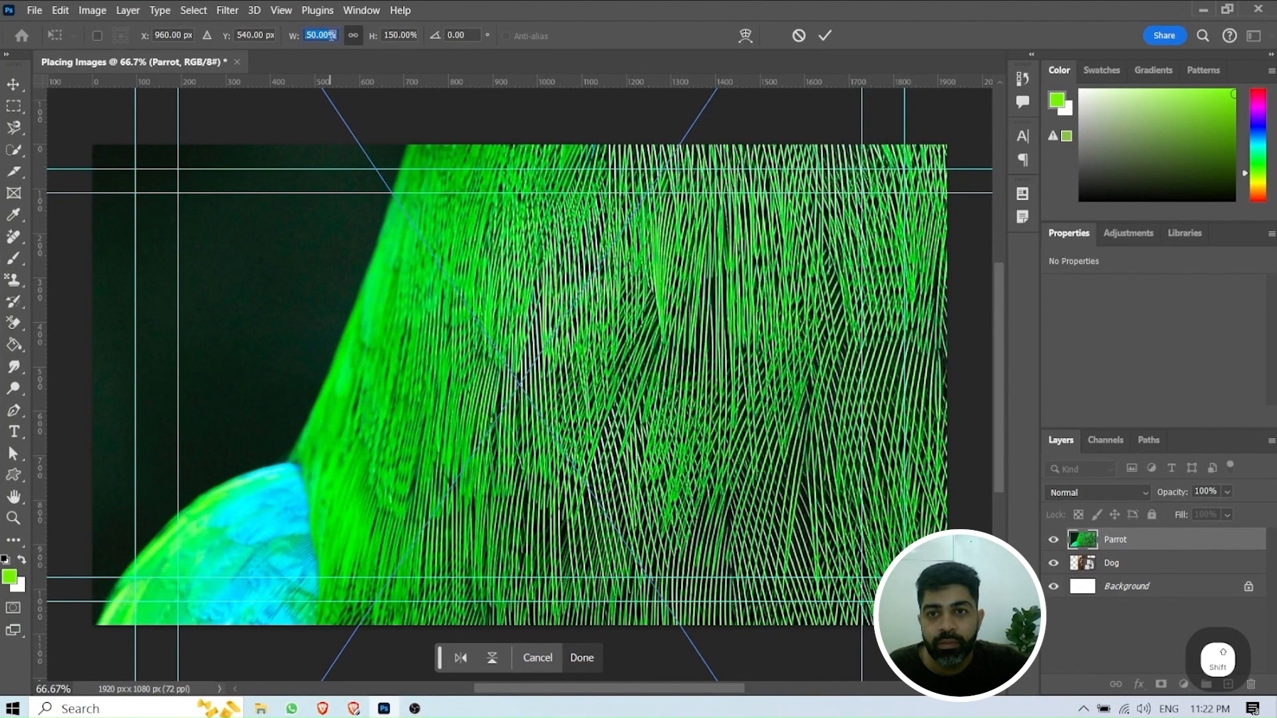
Set the Parrot image's proportional scale to 100% and commit the placement.
{"action": "type", "text": "100"}
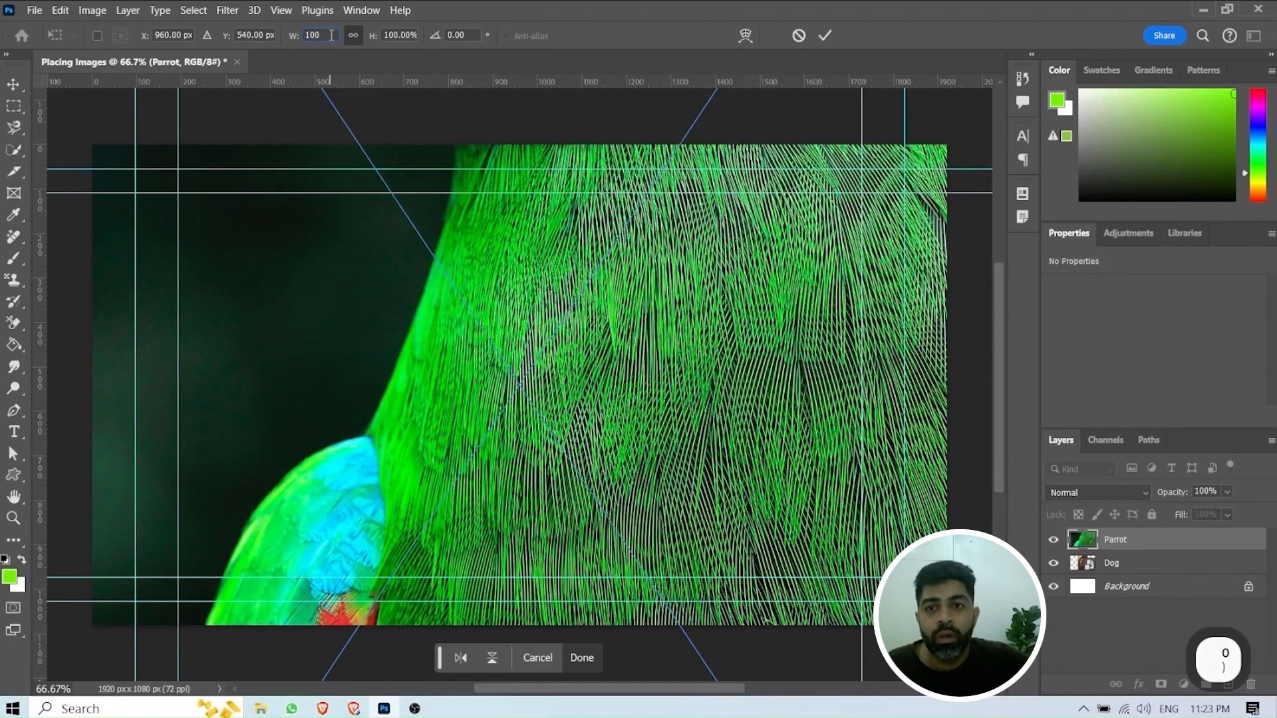
{"action": "key", "text": "Return"}
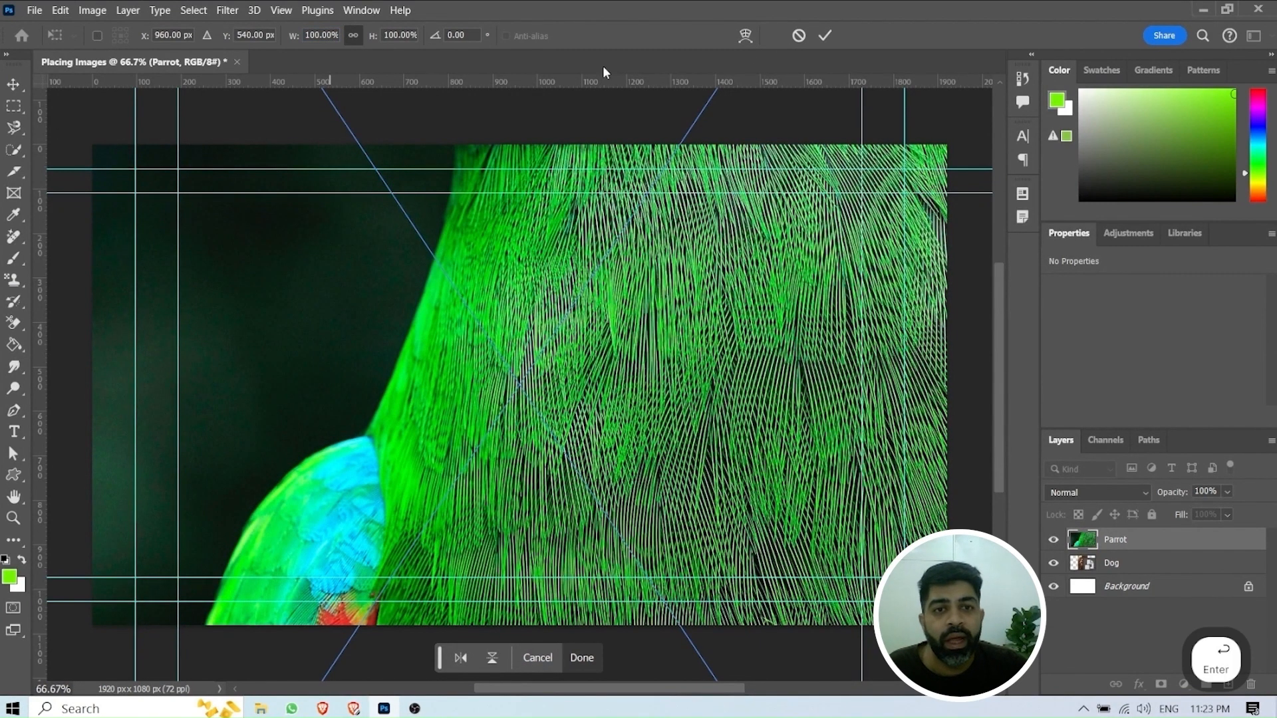
{"action": "left_click", "coordinate": [826, 35]}
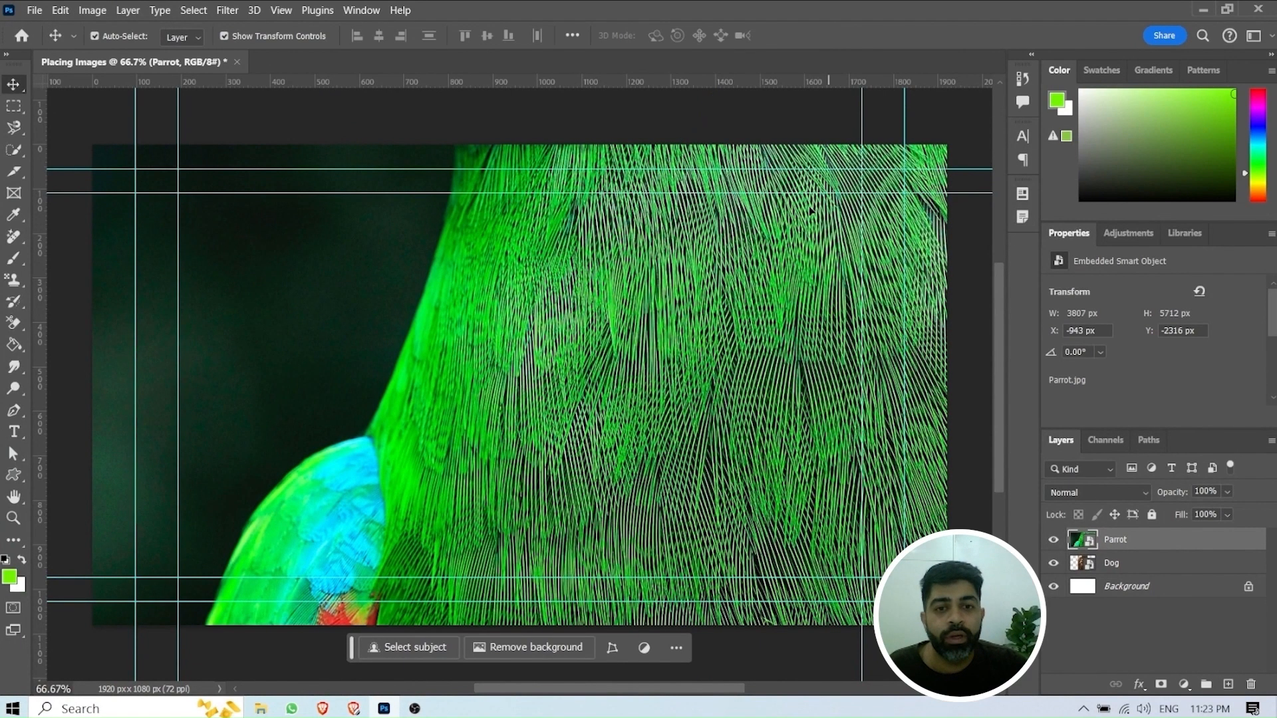
Move the full-size Parrot layer down to about X -928 px, Y -1553 px, bringing the beak into the canvas.
{"action": "left_click_drag", "start_coordinate": [752, 298], "coordinate": [659, 715]}
{"action": "key", "text": "ctrl+z"}
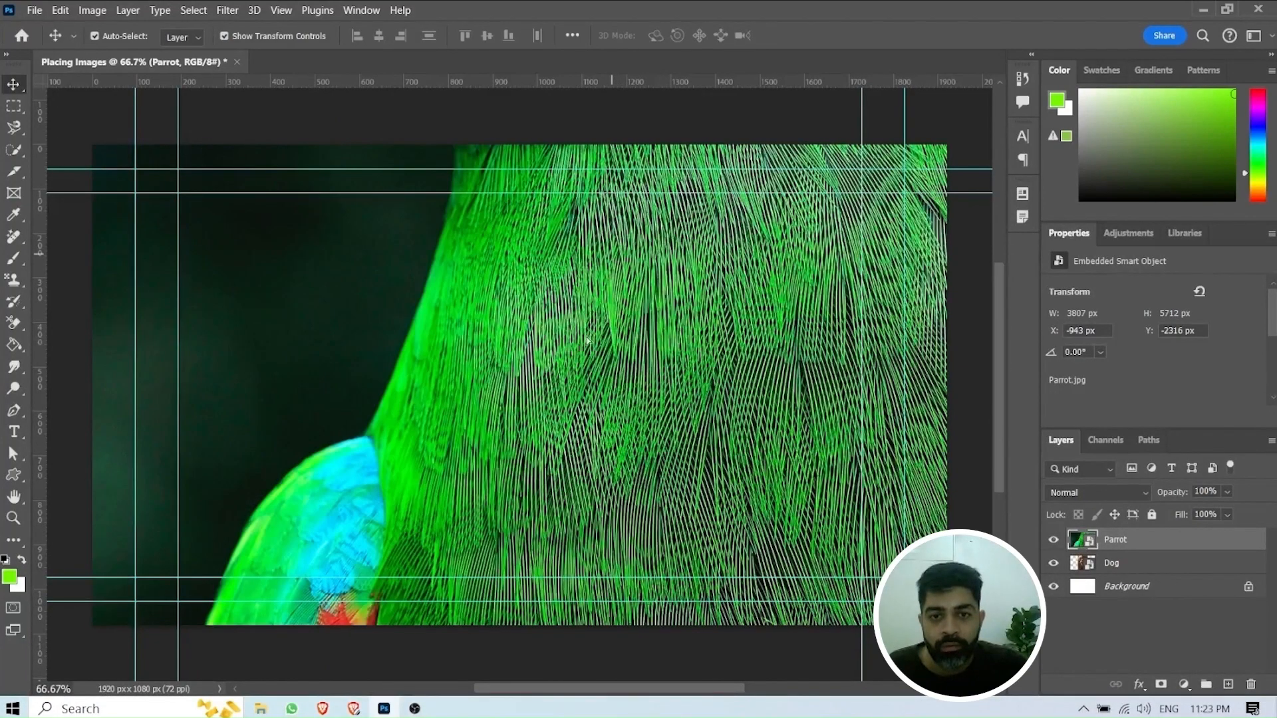
{"action": "left_click_drag", "start_coordinate": [587, 341], "coordinate": [654, 336]}
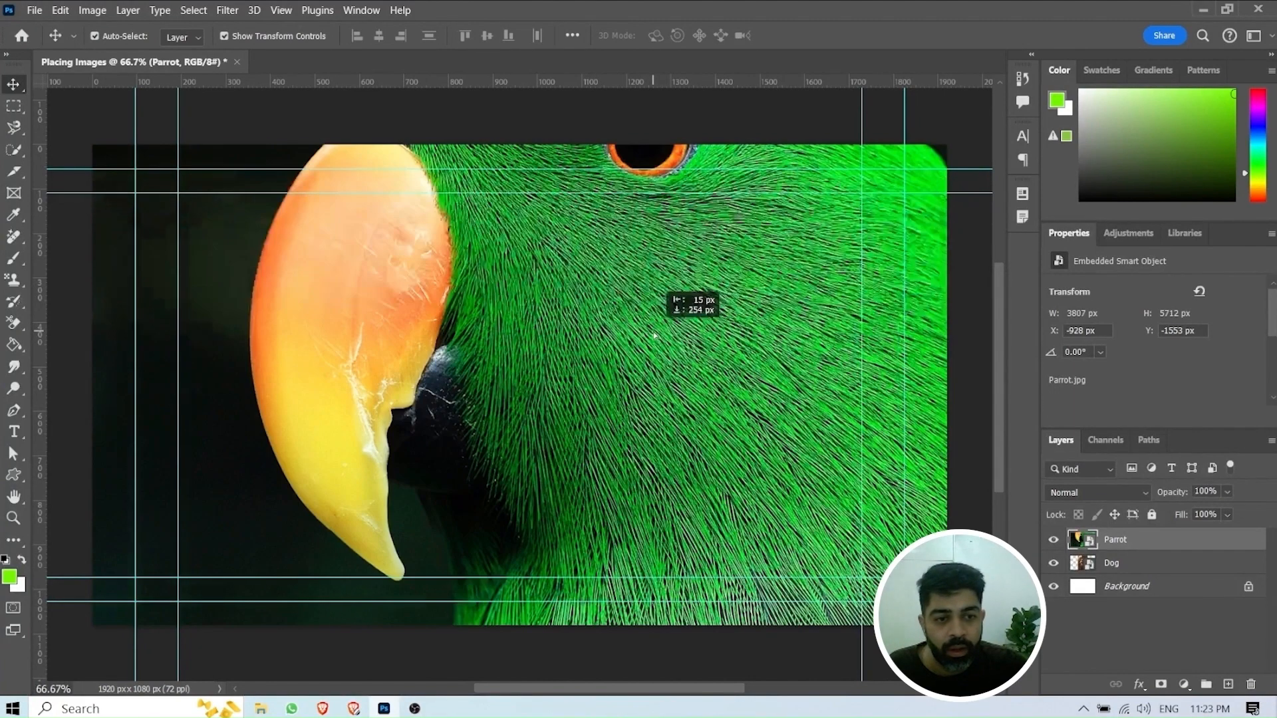
Hide the Parrot layer and select the Dog layer.
{"action": "left_click", "coordinate": [1054, 540]}
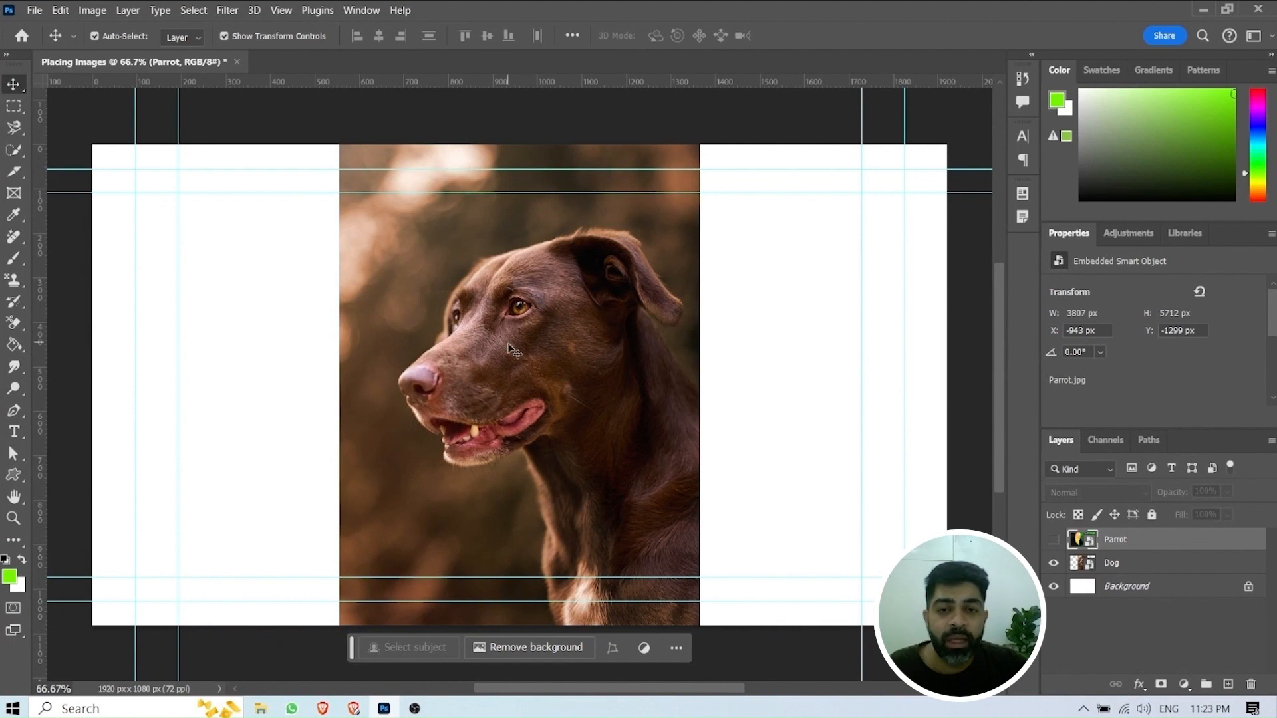
{"action": "left_click", "coordinate": [529, 357]}
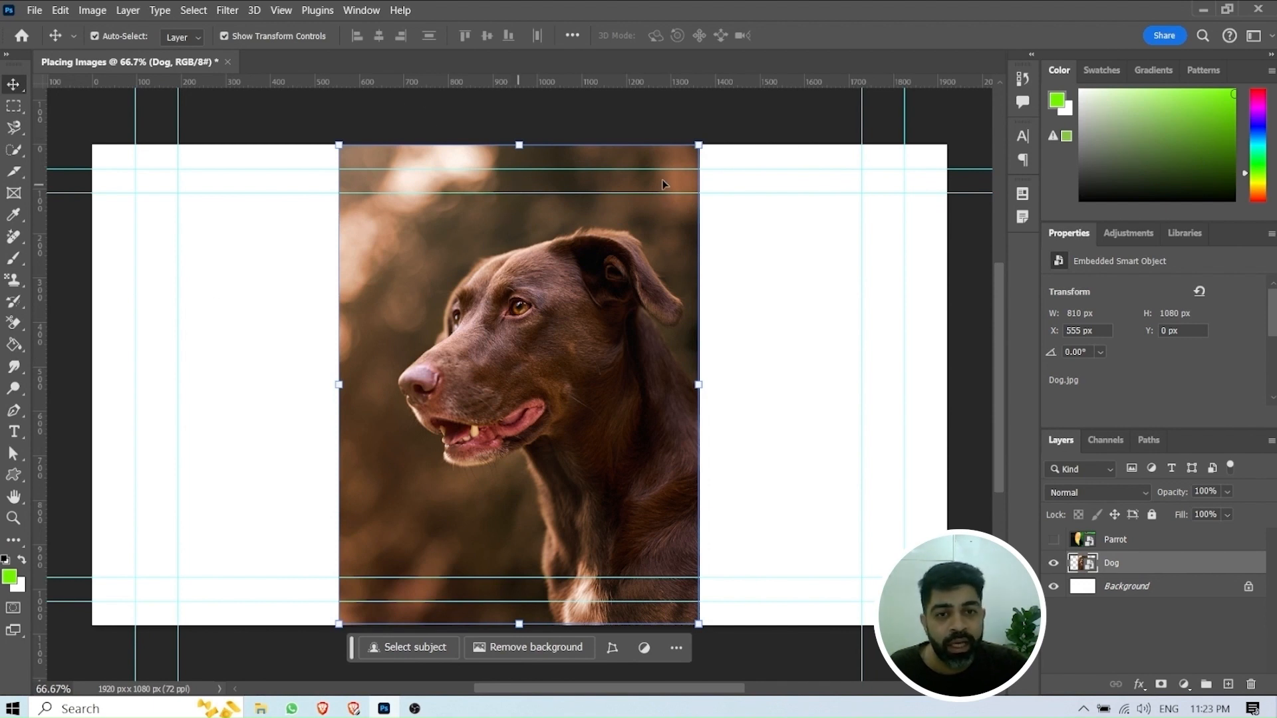
Try scaling the Dog smart object proportionally to 75.24%, and cancel the transform.
{"action": "left_click", "coordinate": [698, 142]}
{"action": "key", "text": "shift+alt"}
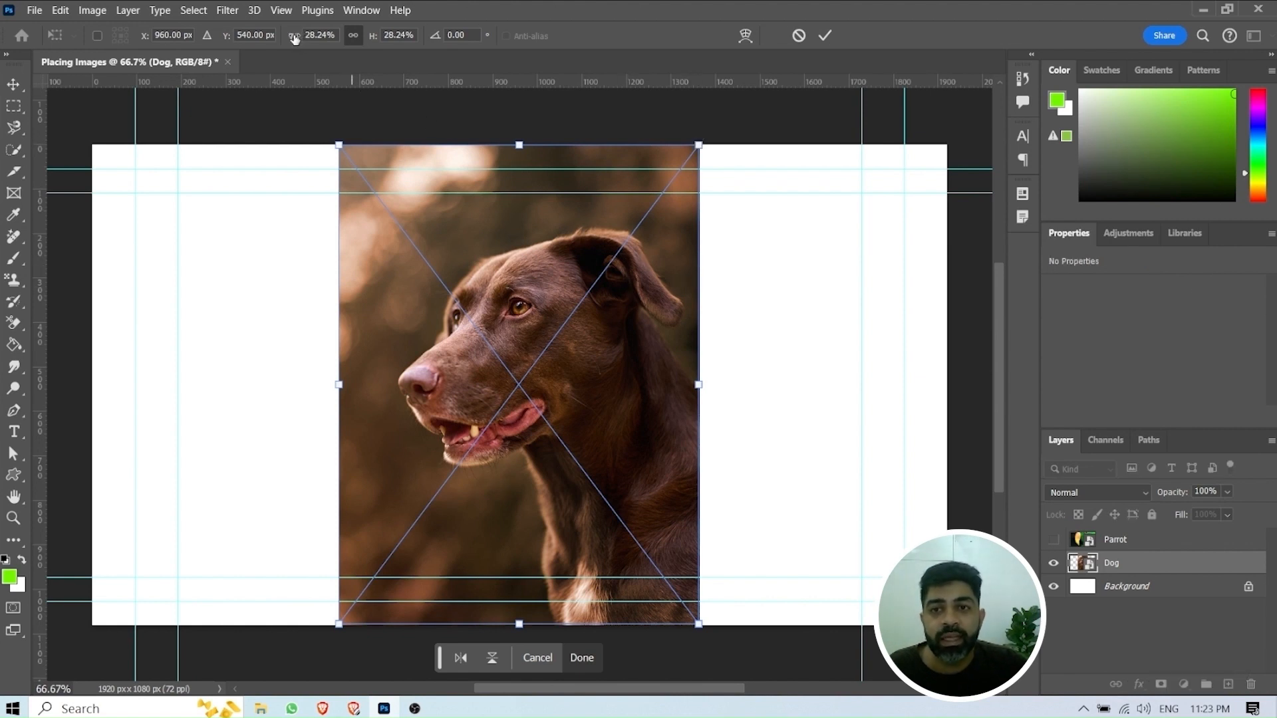
{"action": "left_click_drag", "start_coordinate": [295, 38], "coordinate": [332, 36]}
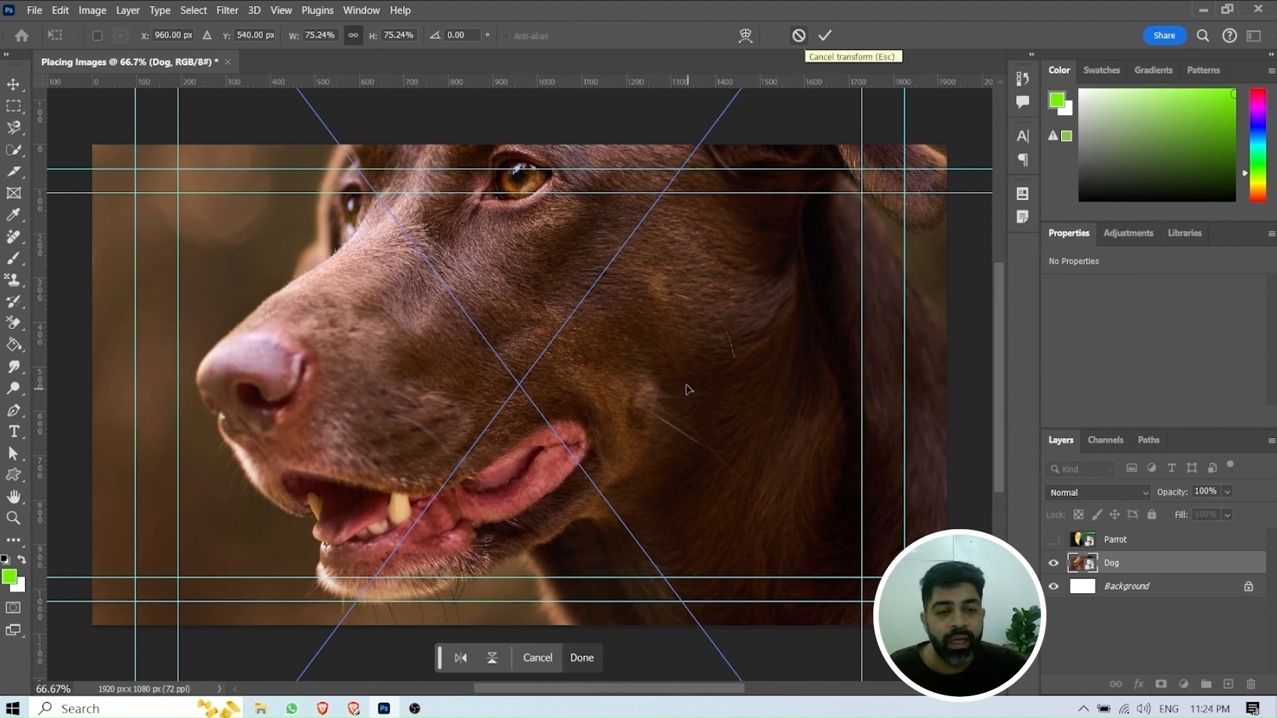
{"action": "left_click", "coordinate": [803, 37]}
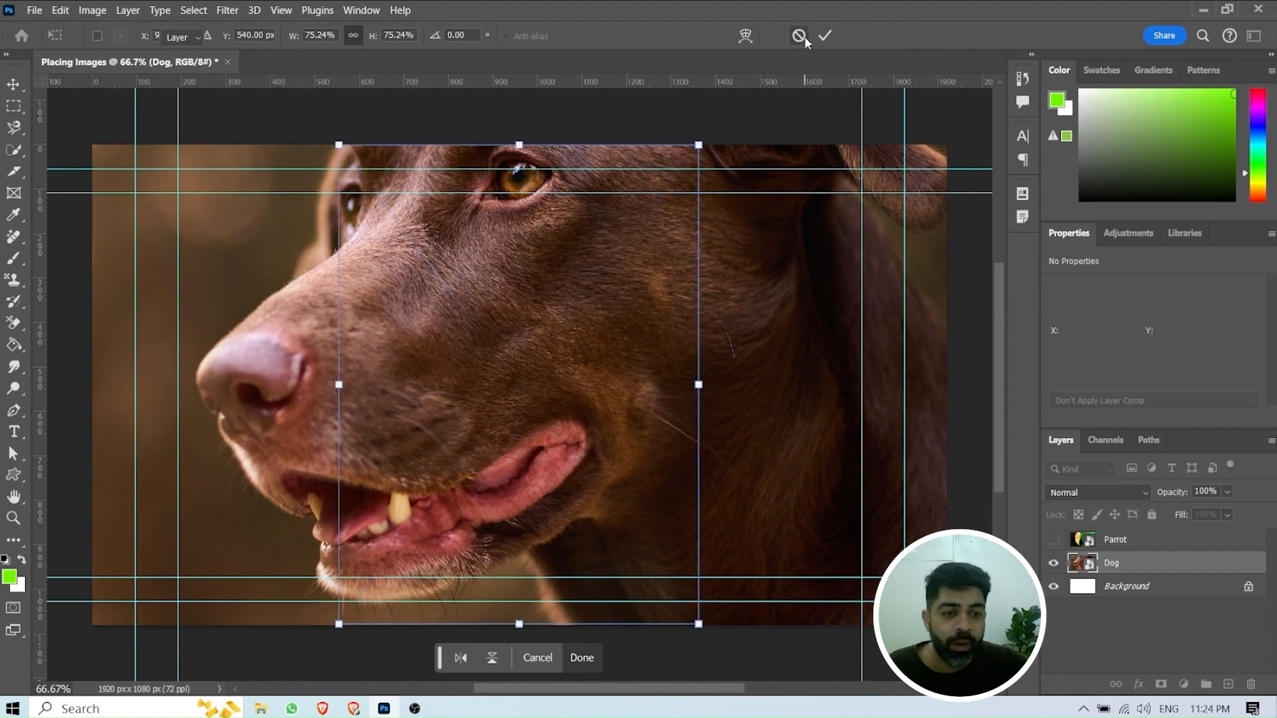
Rasterize the Dog layer.
{"action": "right_click", "coordinate": [1128, 564]}
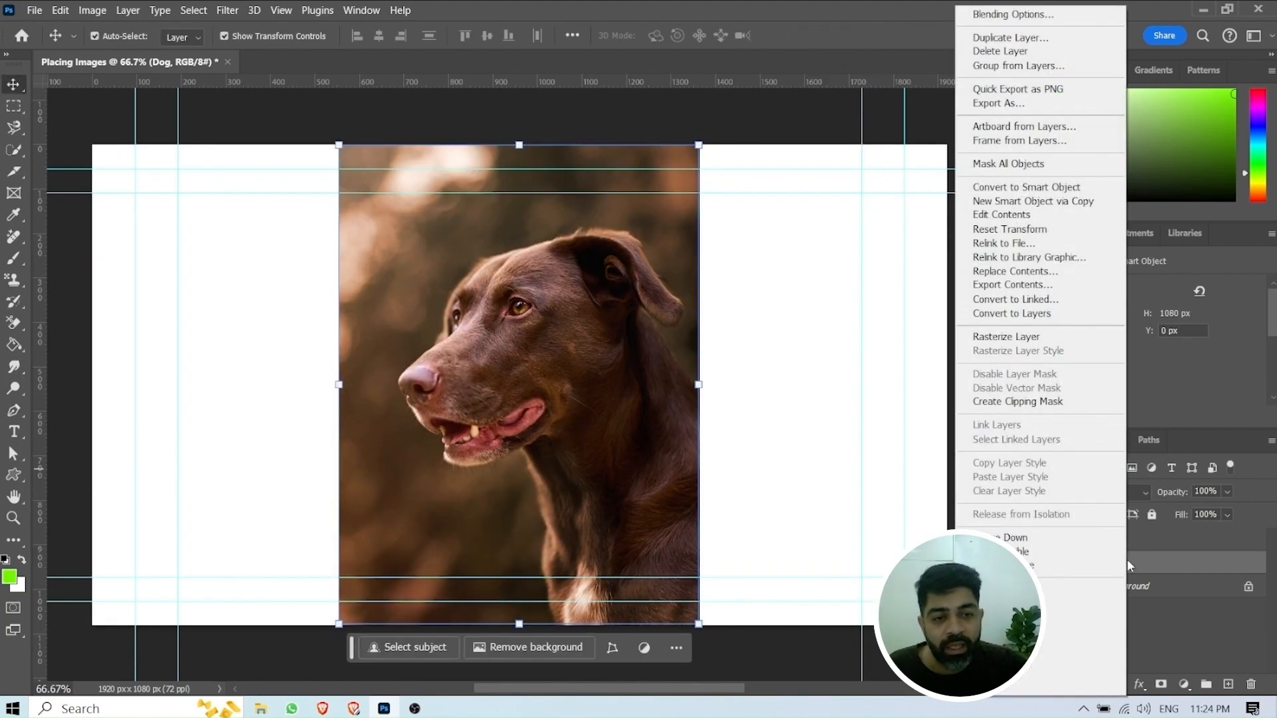
{"action": "left_click", "coordinate": [1036, 338]}
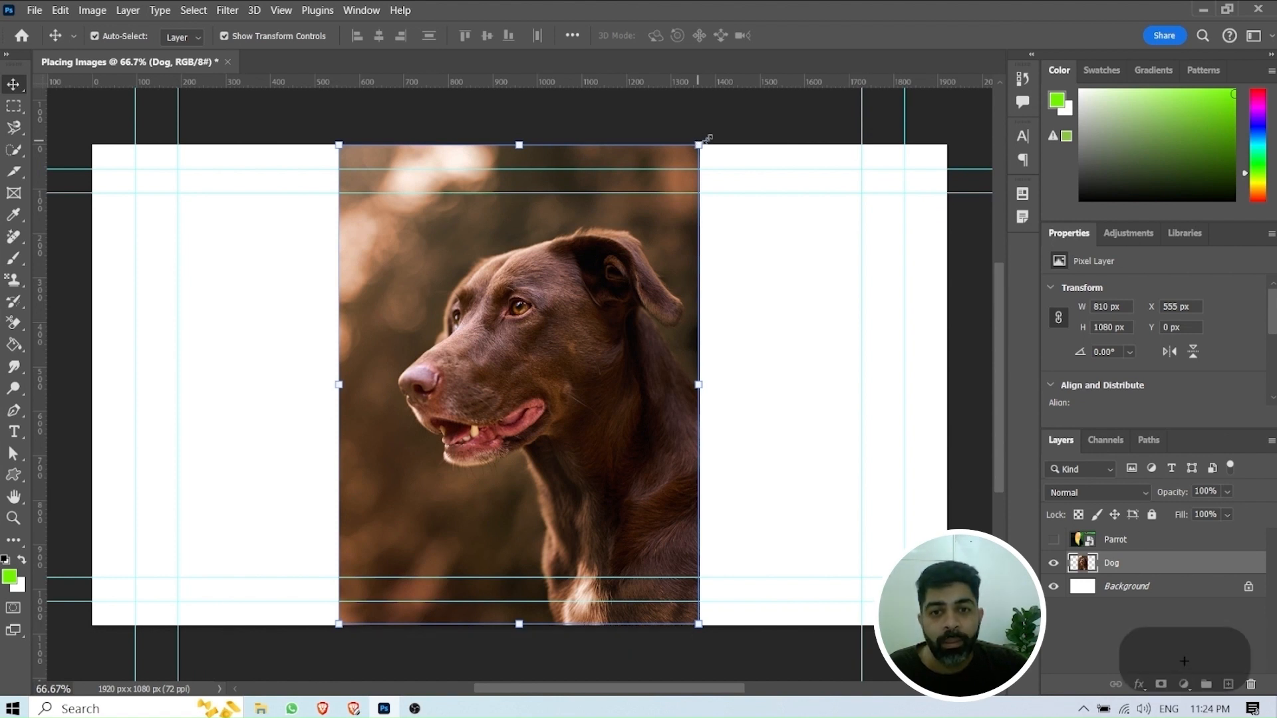
Try enlarging the rasterized Dog layer to about 111% by 105%, undo it, and try a proportional 297% scale before cancelling the transform.
{"action": "left_click_drag", "start_coordinate": [698, 141], "coordinate": [739, 119]}
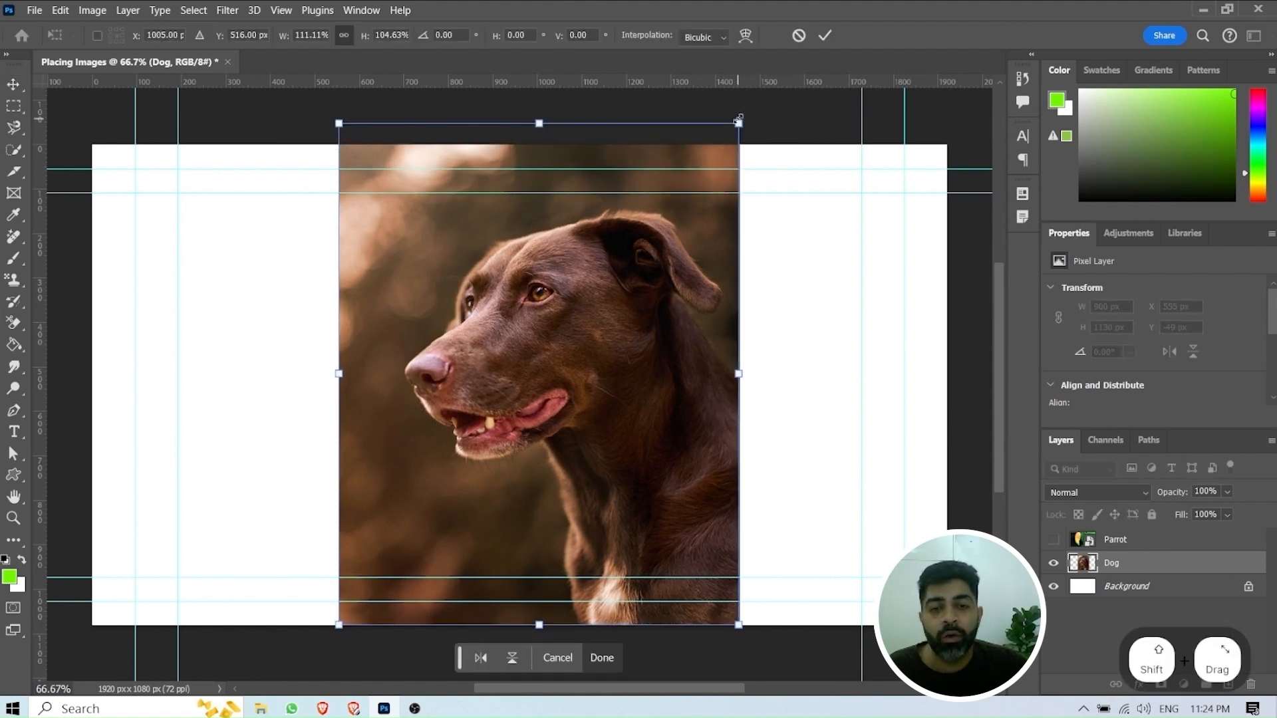
{"action": "key", "text": "ctrl+z"}
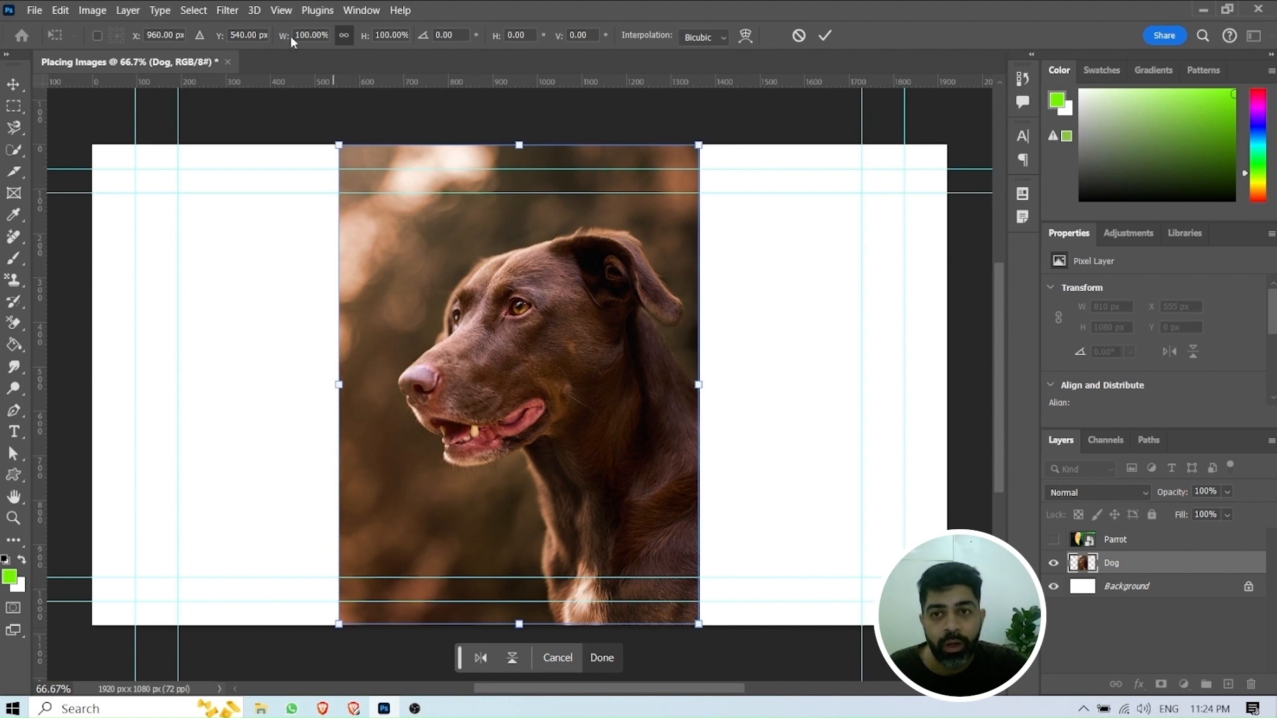
{"action": "left_click_drag", "start_coordinate": [283, 39], "coordinate": [448, 60]}
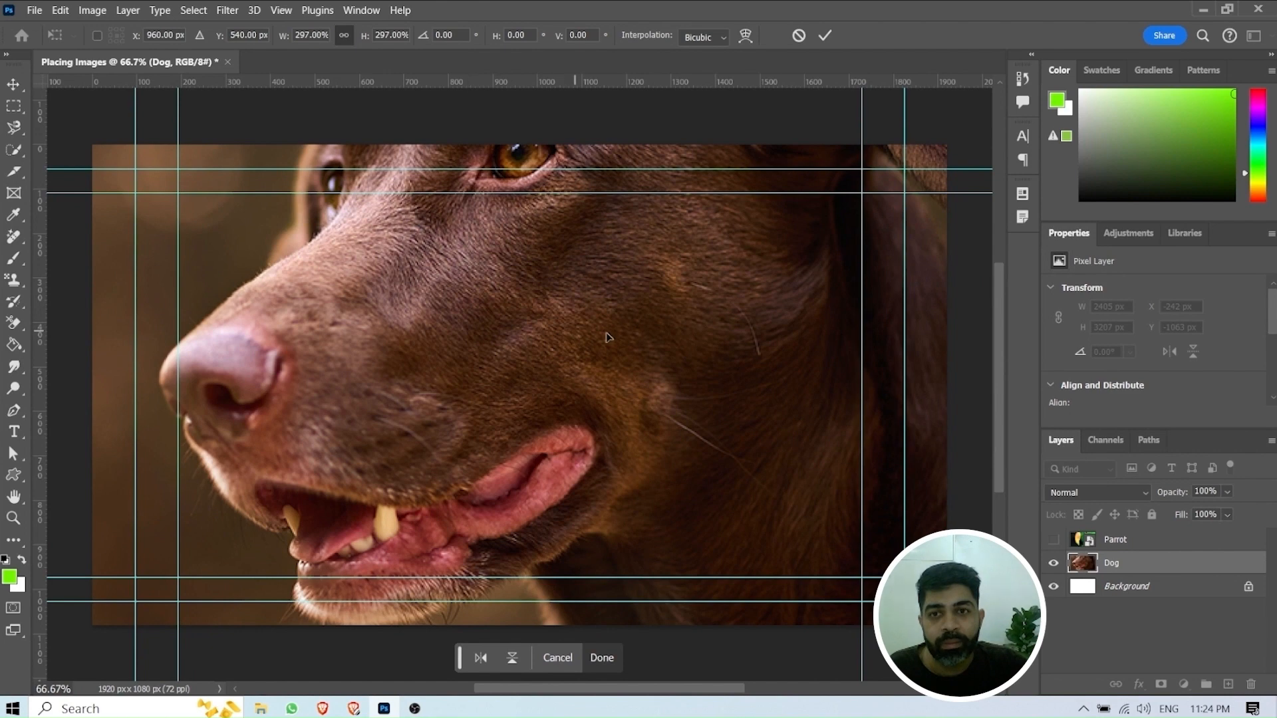
{"action": "left_click", "coordinate": [307, 36]}
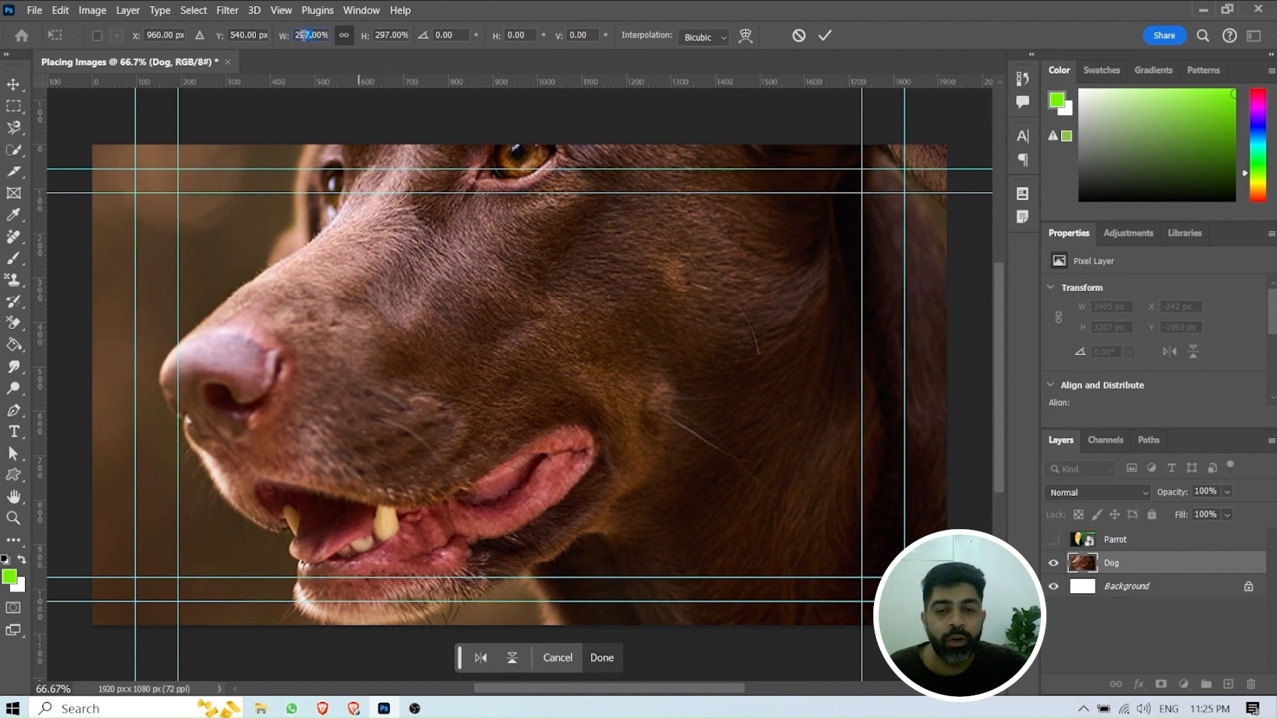
{"action": "left_click", "coordinate": [636, 134]}
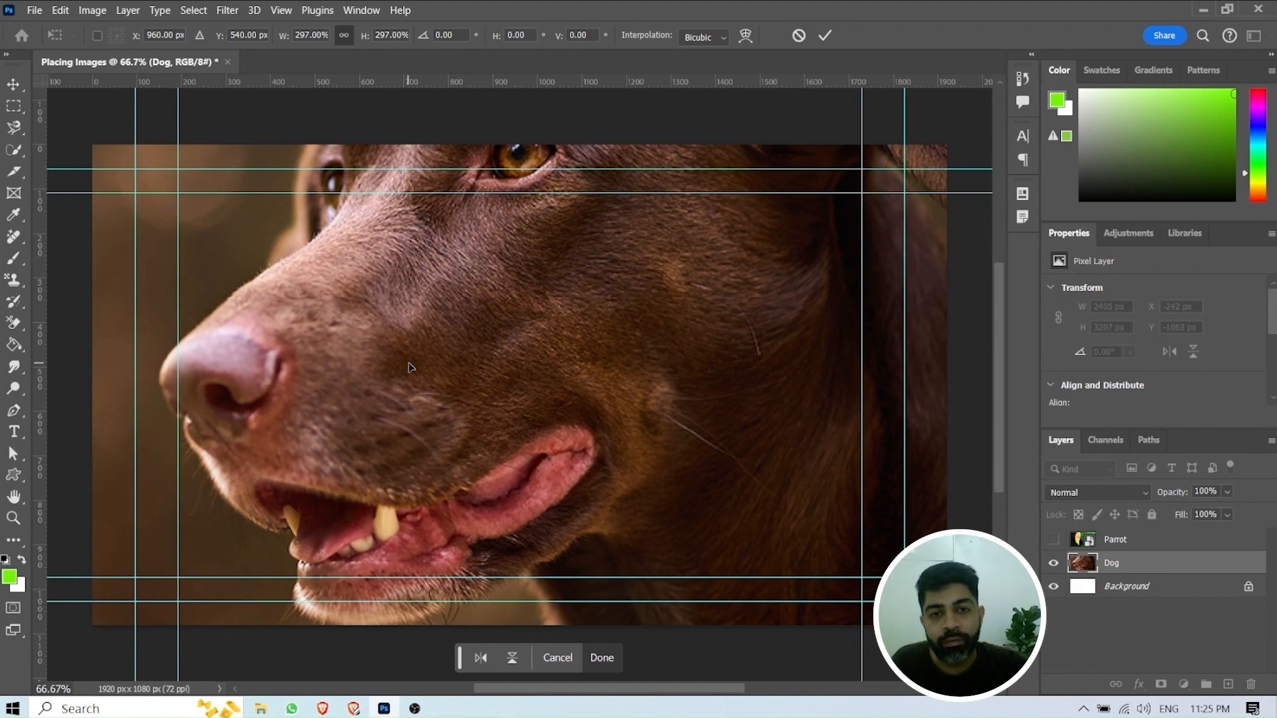
{"action": "left_click", "coordinate": [793, 42]}
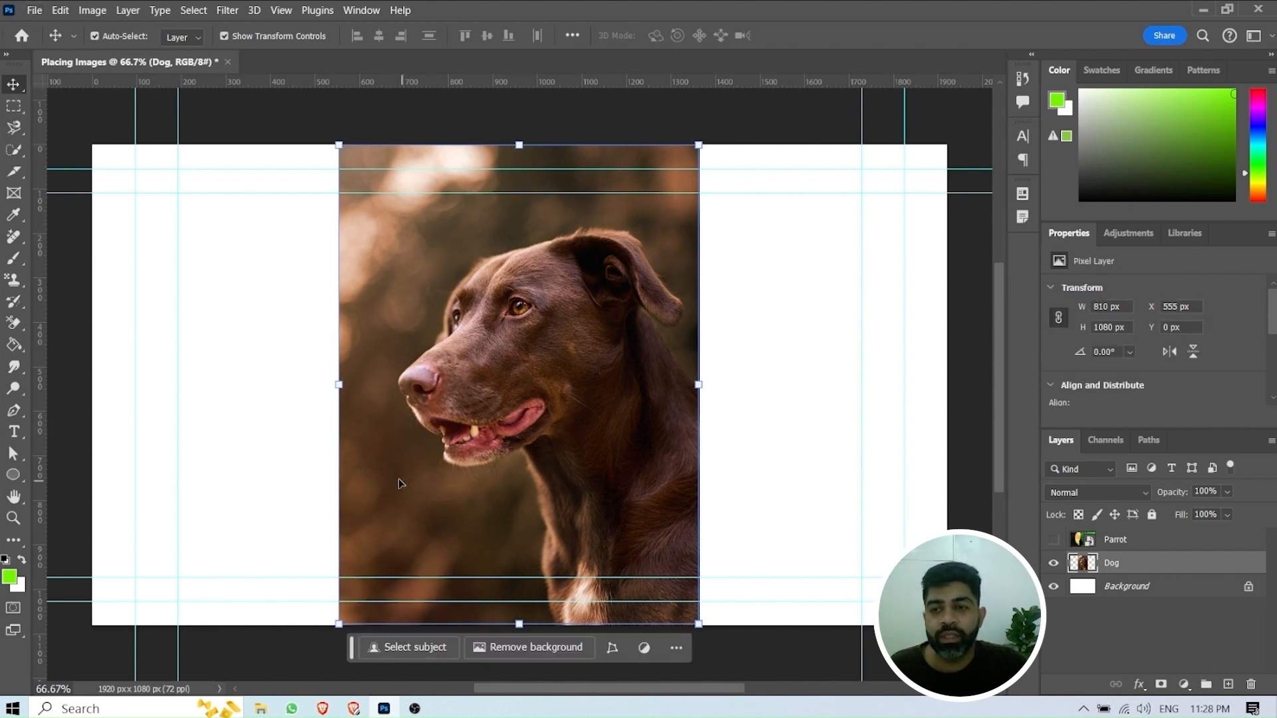
Place the cat image #020301 on the canvas at about 148% by 151%, centred near X 1008 px, Y 472 px.
{"action": "key", "text": "alt+Tab"}
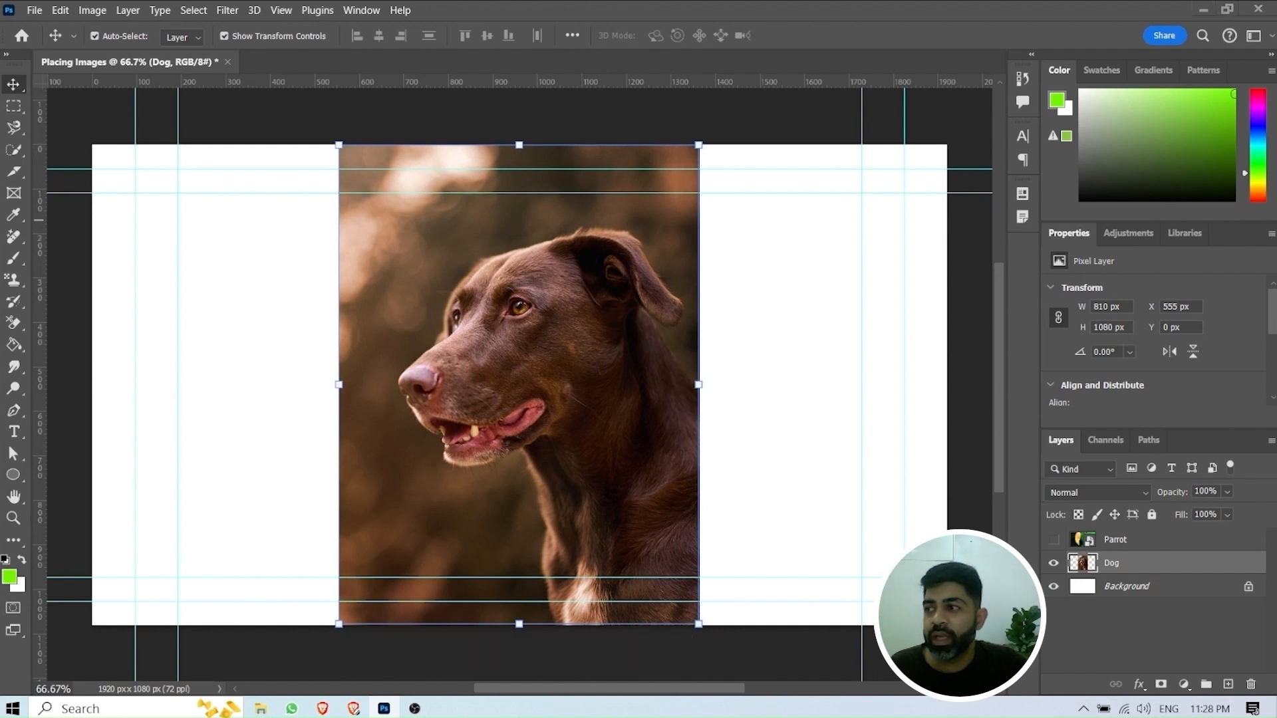
{"action": "left_click_drag", "start_coordinate": [0, 375], "coordinate": [433, 364]}
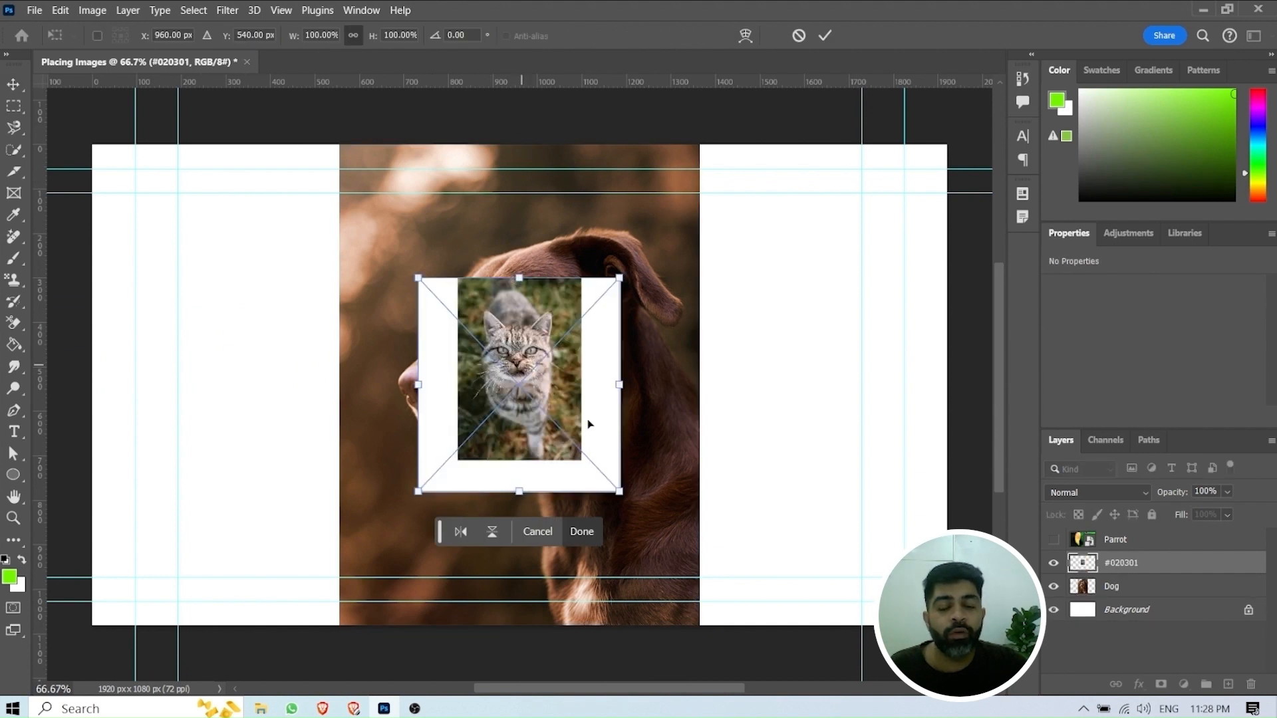
{"action": "left_click_drag", "start_coordinate": [621, 492], "coordinate": [716, 601]}
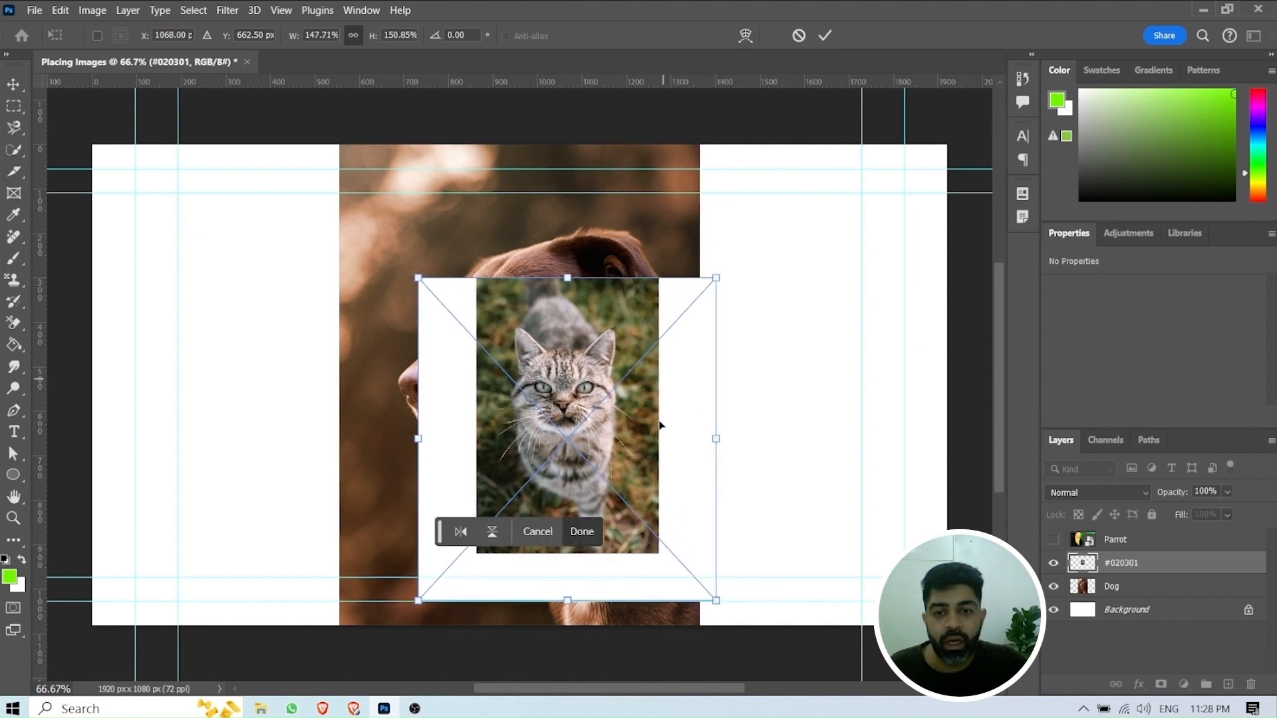
{"action": "left_click_drag", "start_coordinate": [660, 425], "coordinate": [632, 341]}
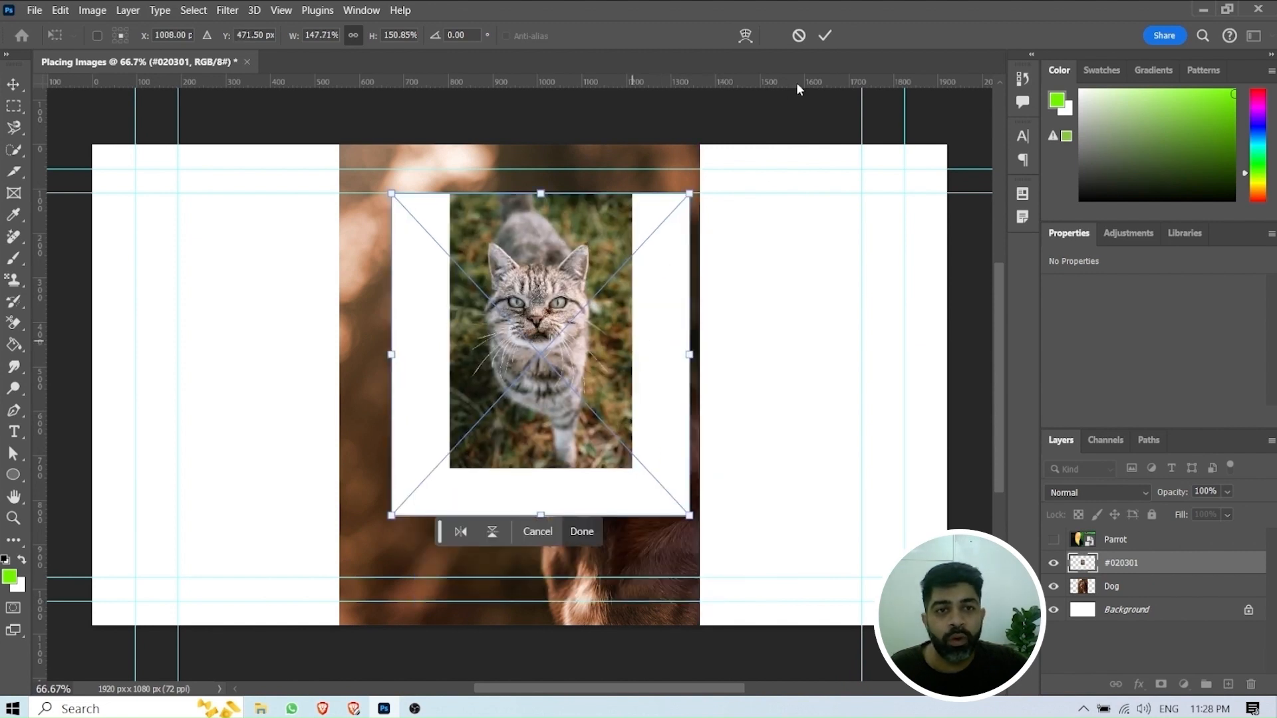
{"action": "left_click", "coordinate": [824, 36]}
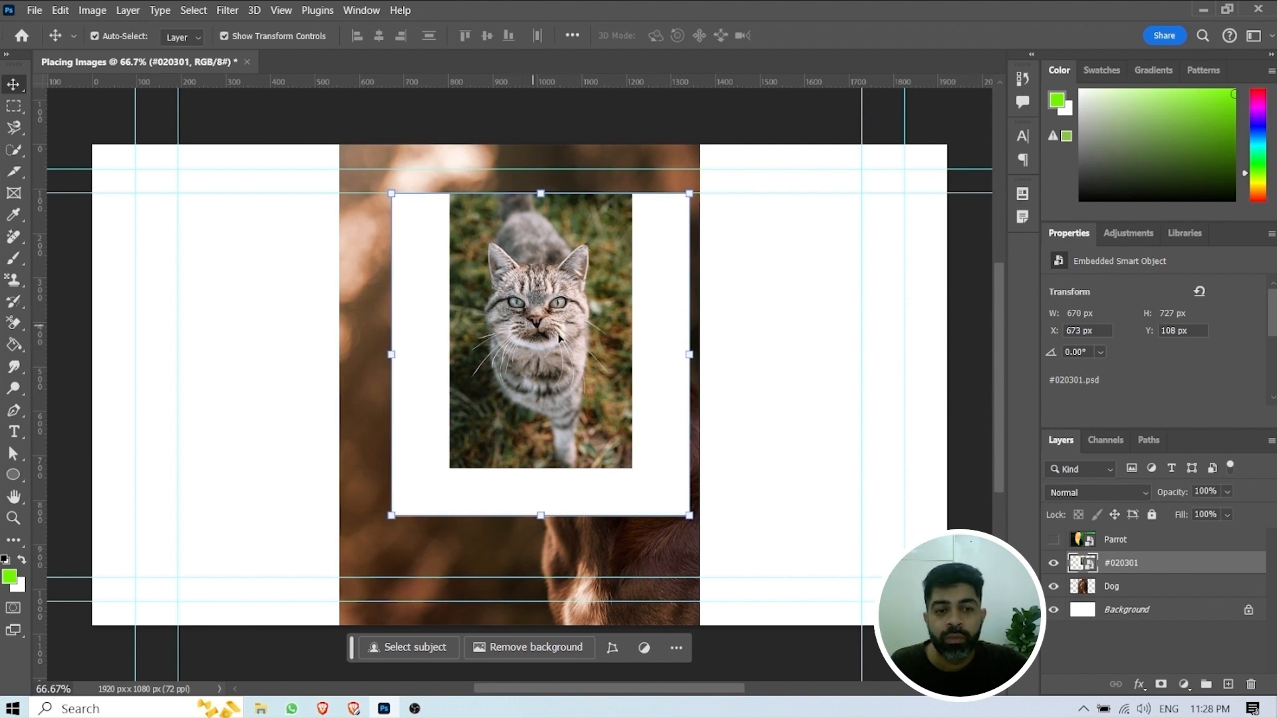
Try to bring another file from outside Photoshop onto the canvas, and cancel its placement.
{"action": "key", "text": "alt+Tab"}
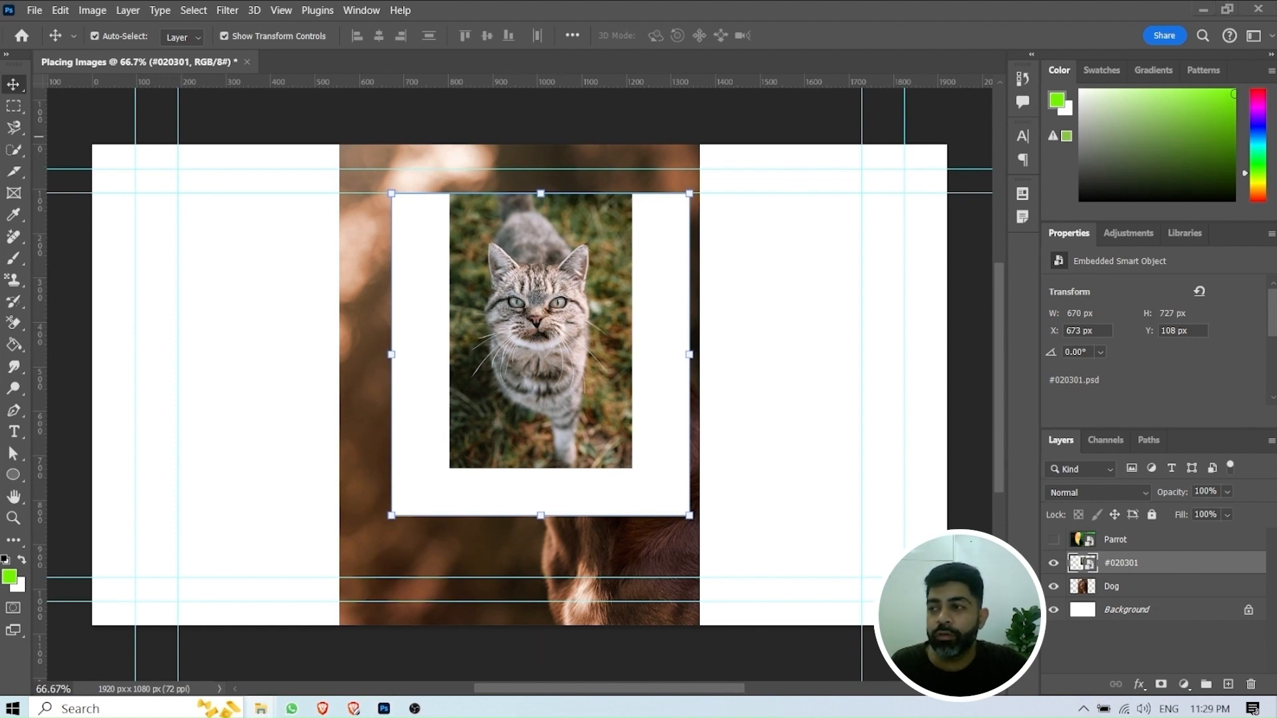
{"action": "left_click_drag", "start_coordinate": [359, 512], "coordinate": [554, 460]}
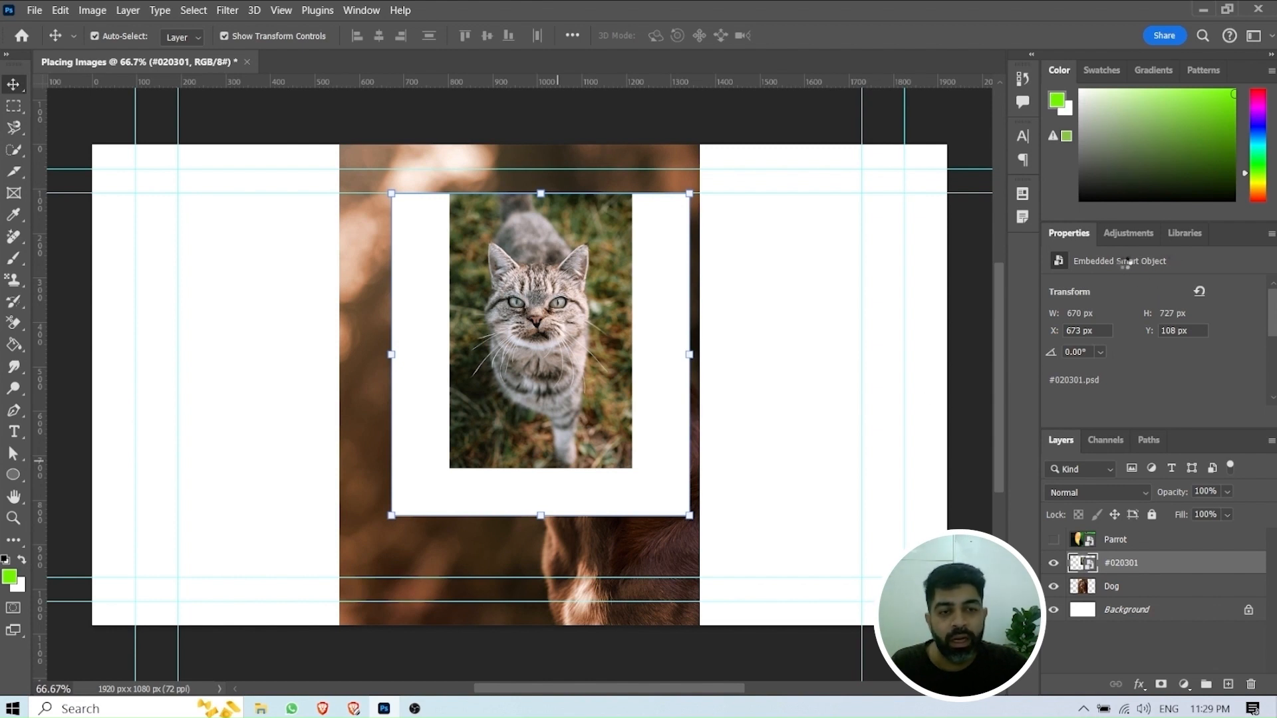
{"action": "key", "text": "Escape"}
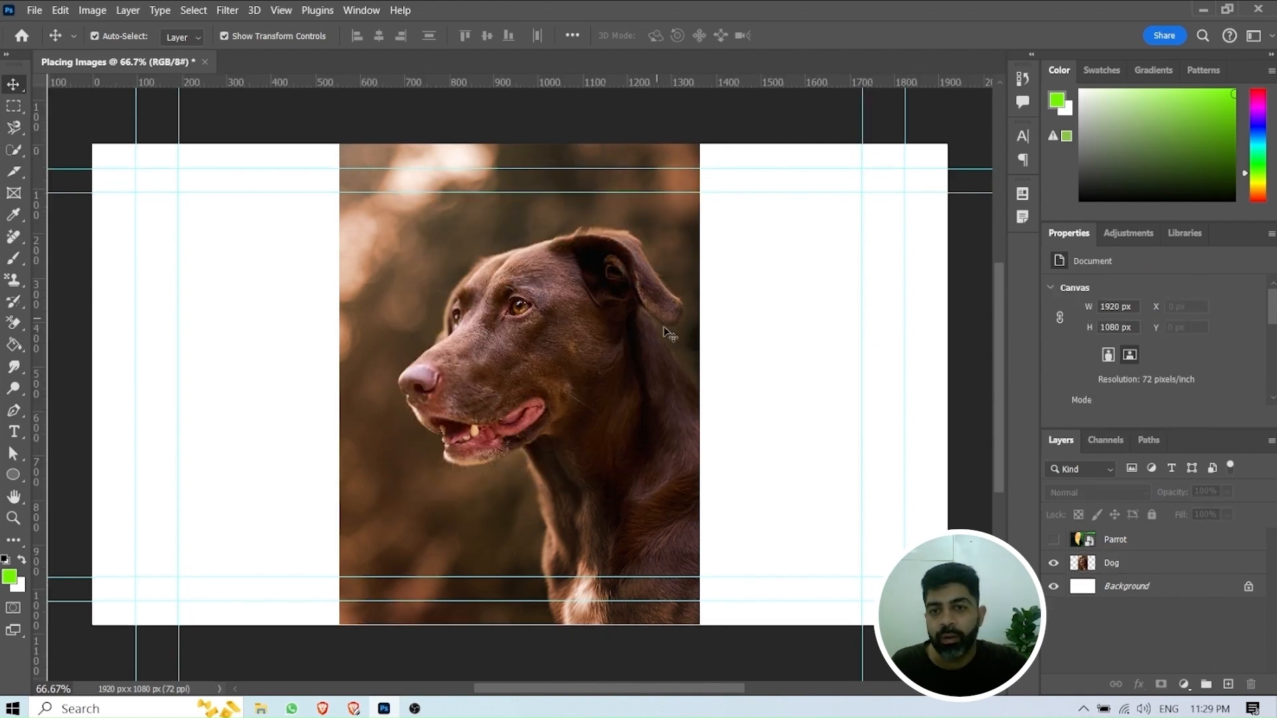